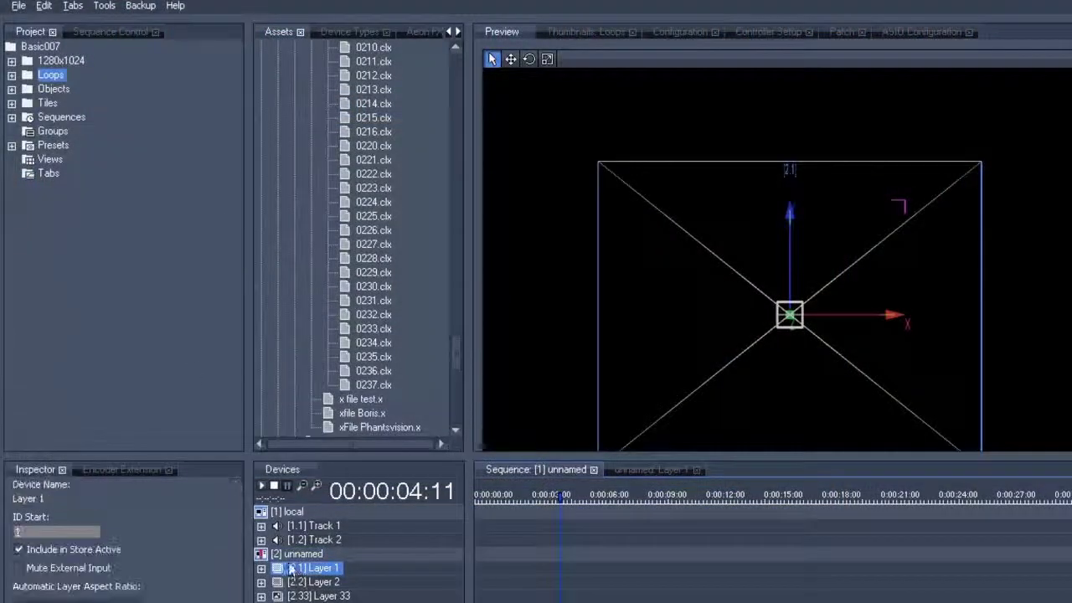
Assign the loop 00303_kiosk.mpg to Layer 1 with opacity 0 and playback active
left_click(12, 74)
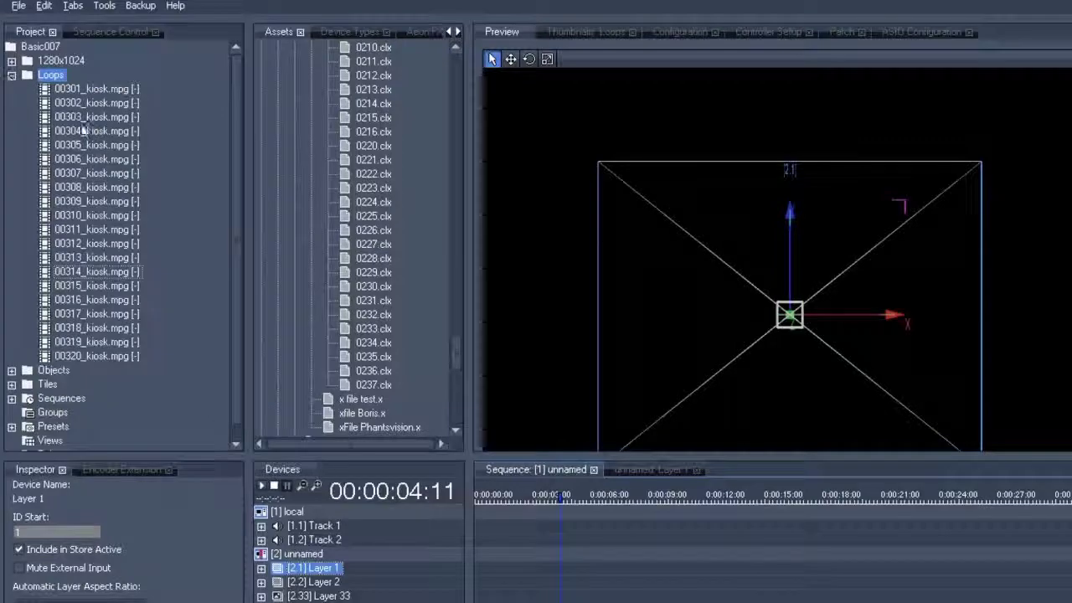
left_click_drag(77, 121, 553, 345)
left_click(647, 470)
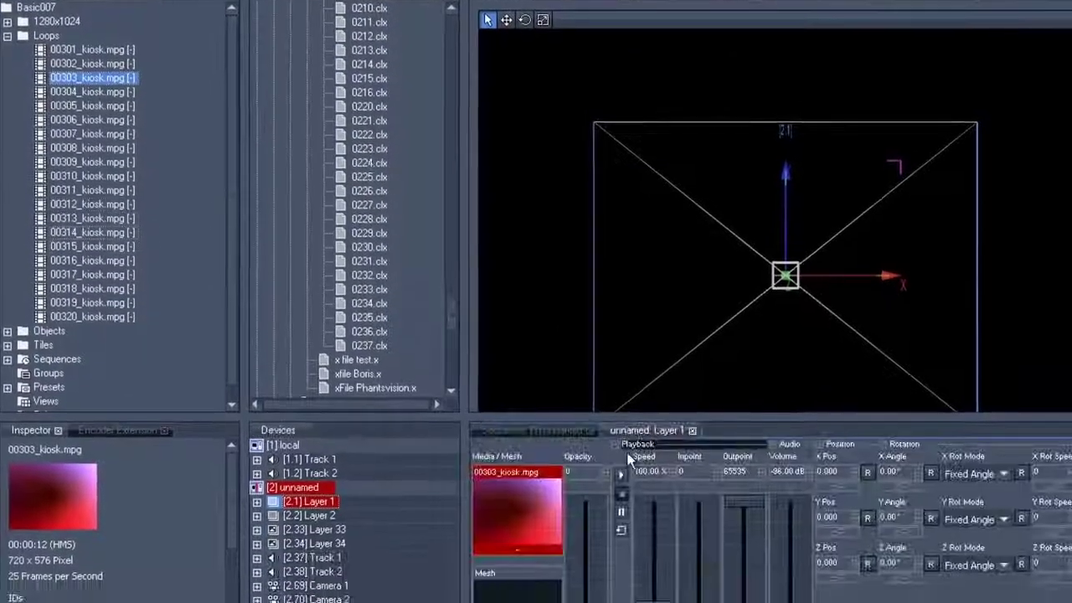
left_click_drag(583, 529, 583, 596)
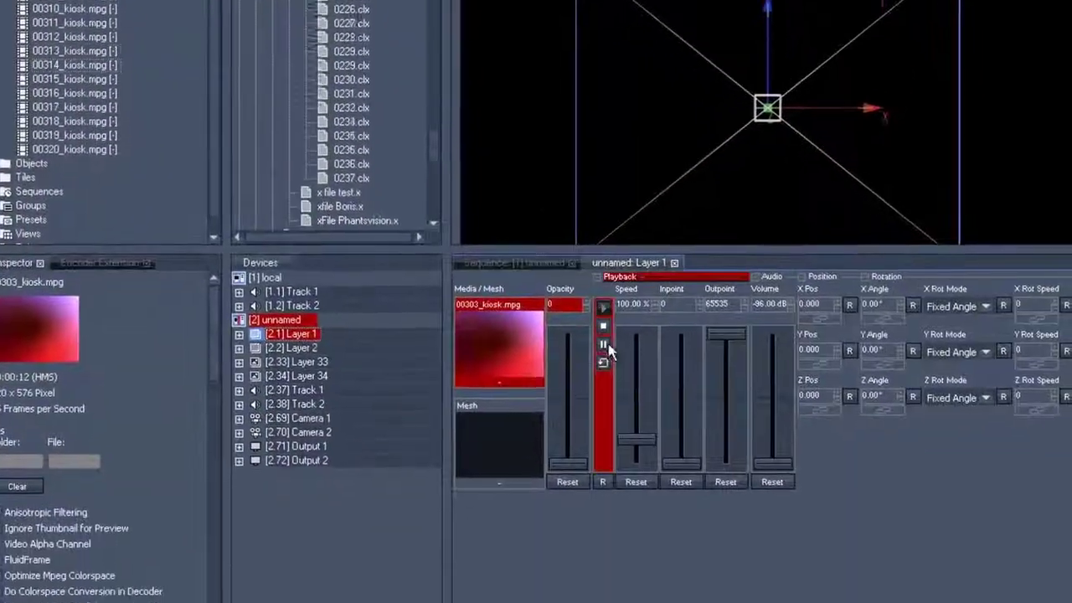
Store Layer 1's active values in the sequence at 00:00:04:11
left_click(539, 235)
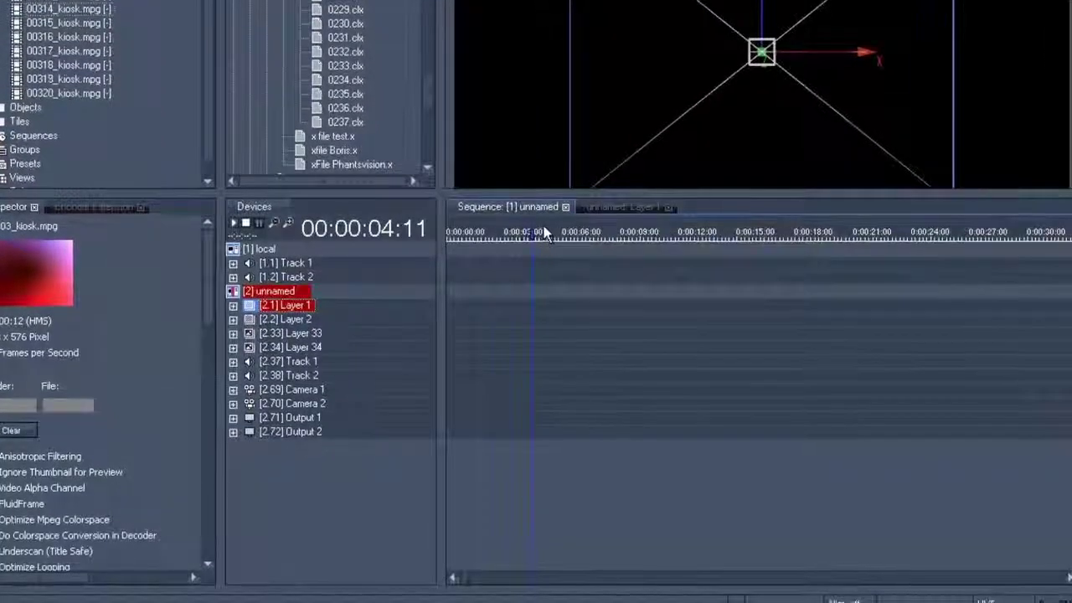
right_click(546, 227)
left_click(580, 260)
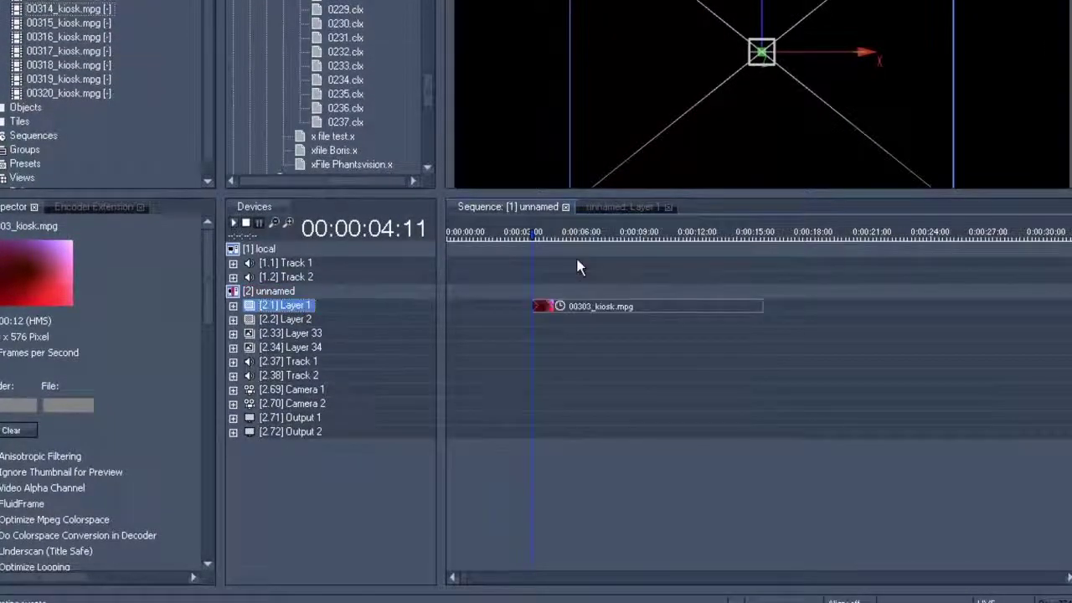
Advance the sequence time by ++200 to 00:00:06:11 and store Layer 1 there with opacity 255
left_click(391, 229)
type("++200")
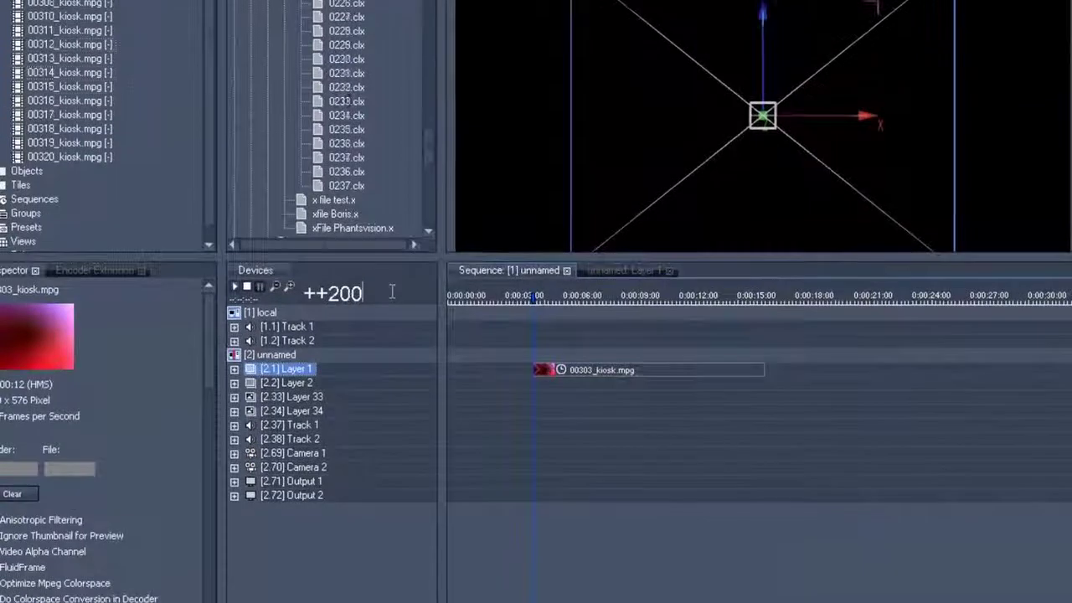
key("Return")
left_click(627, 302)
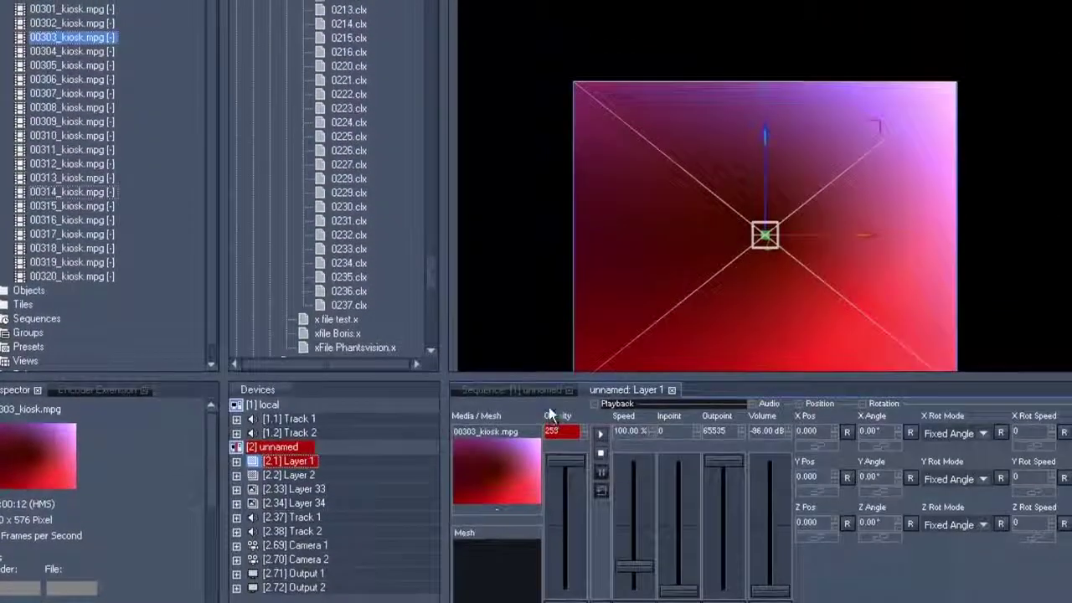
left_click(512, 389)
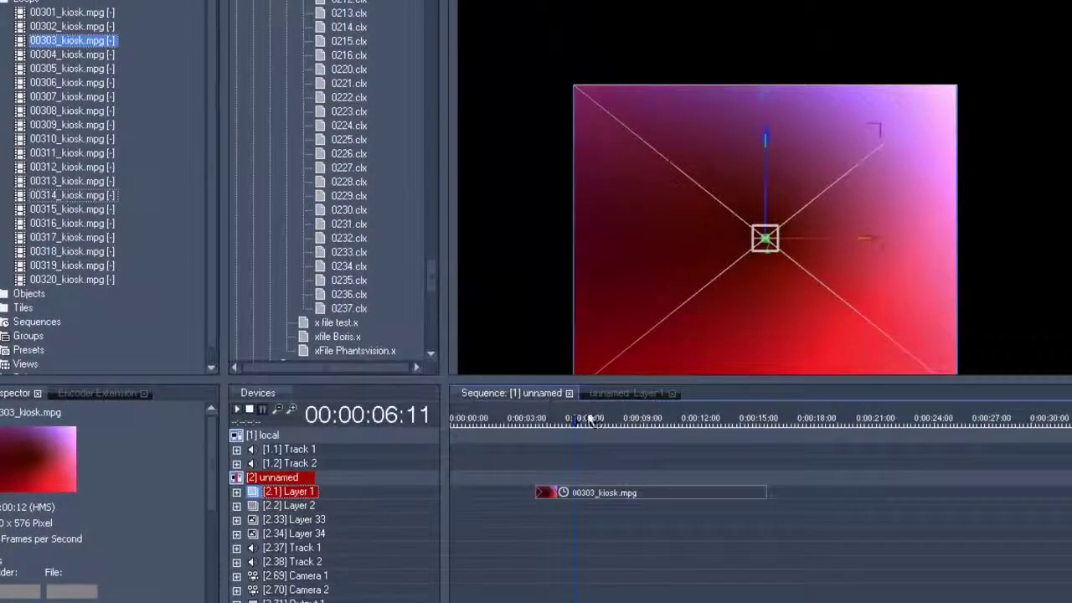
right_click(601, 408)
left_click(619, 440)
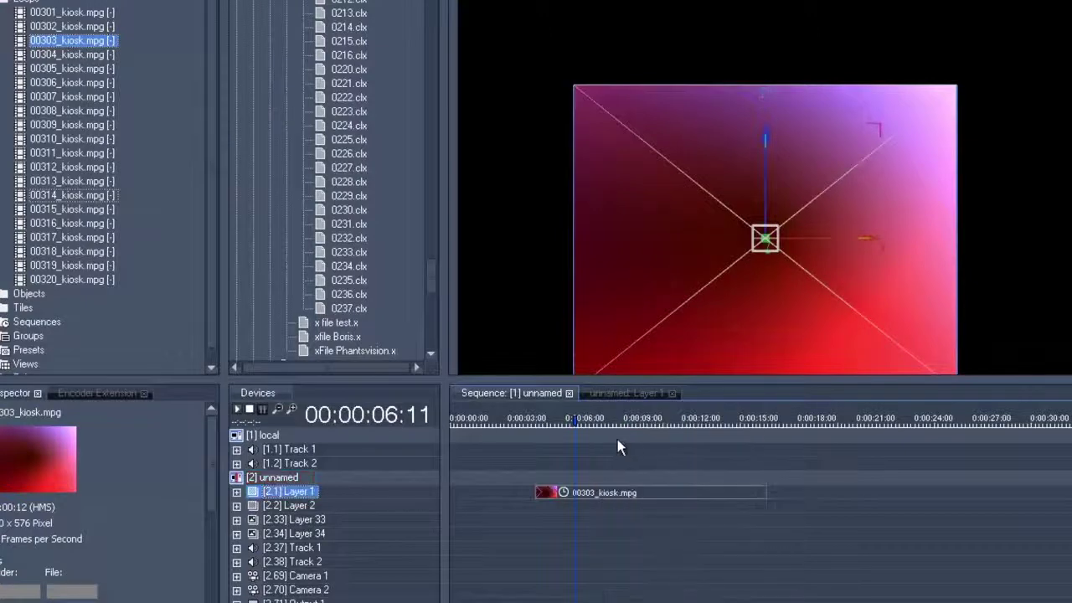
Advance the sequence time by ++500 to 00:00:11:11 and store another Layer 1 opacity key of 255
left_click(412, 409)
type("++")
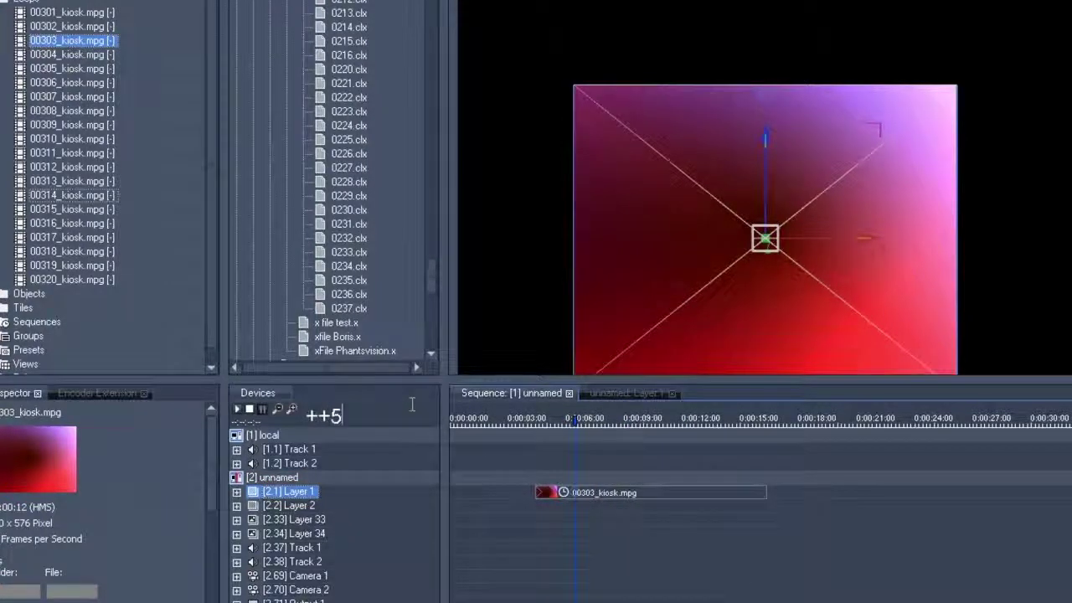
type("500")
key("Return")
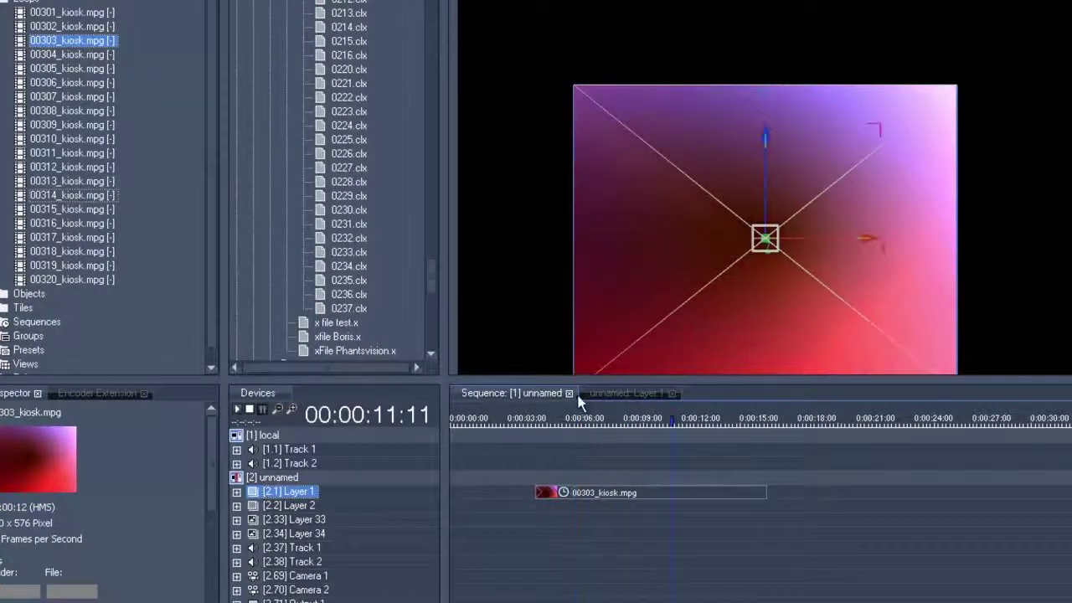
left_click(601, 393)
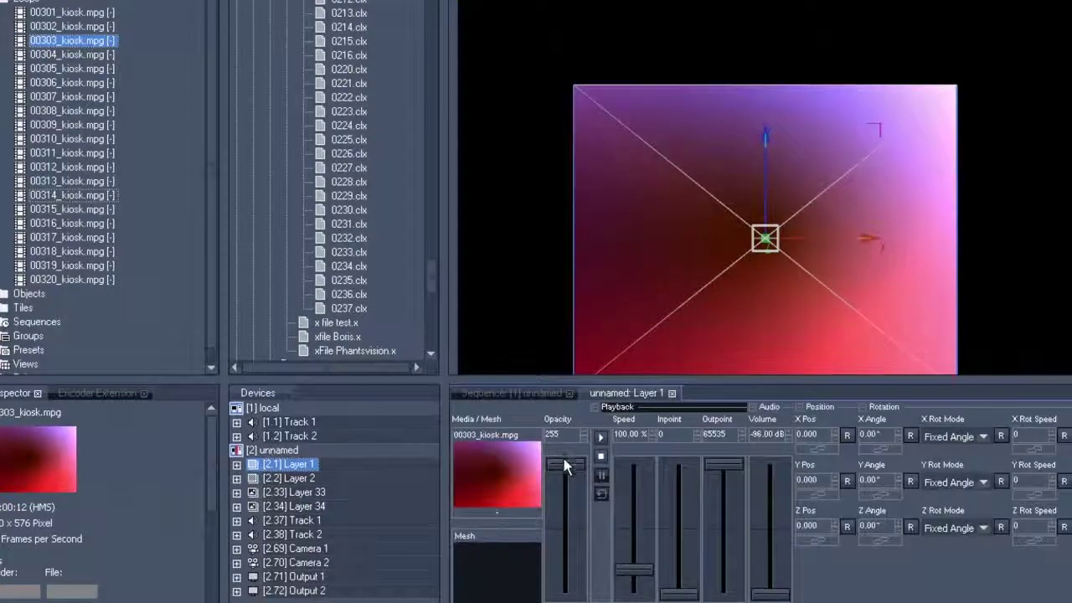
left_click(549, 393)
right_click(621, 415)
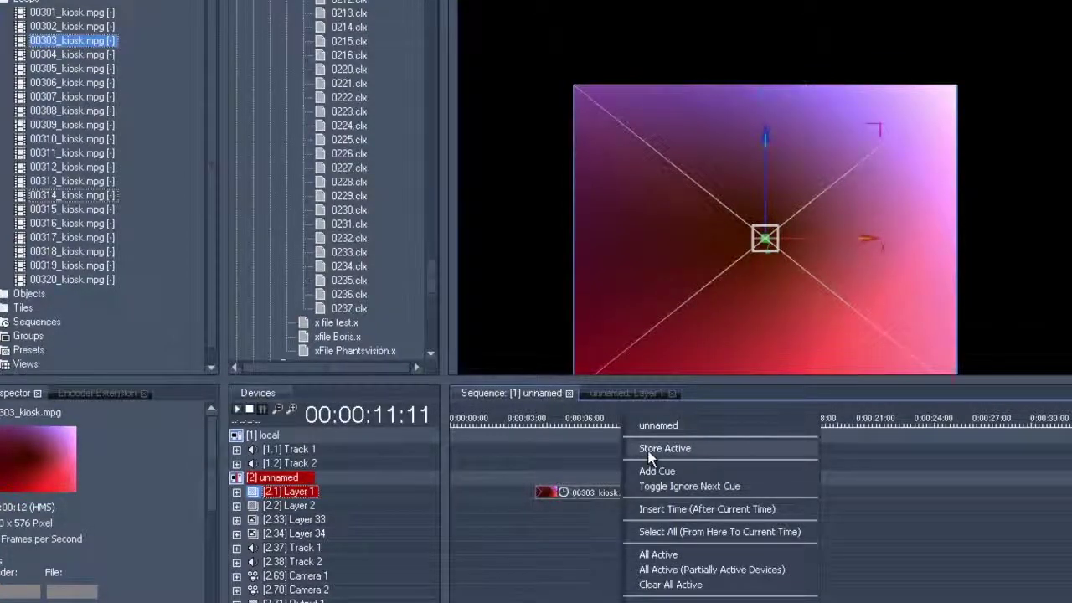
left_click(649, 450)
Advance the sequence time by ++200 to 00:00:13:11 and store Layer 1's fade-out key with opacity 0
left_click(418, 416)
type("++200")
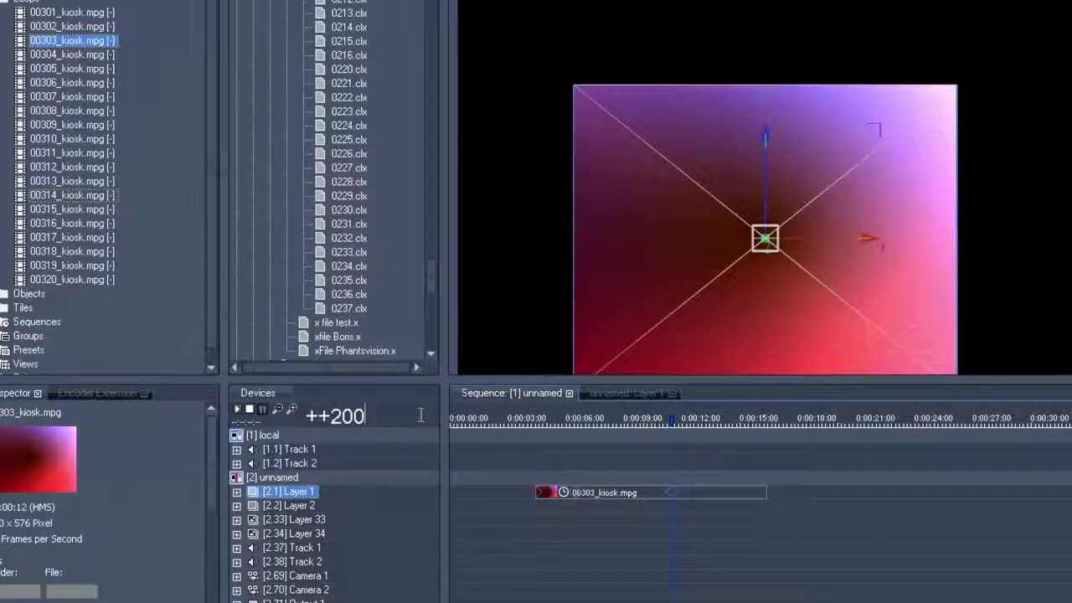
key("Return")
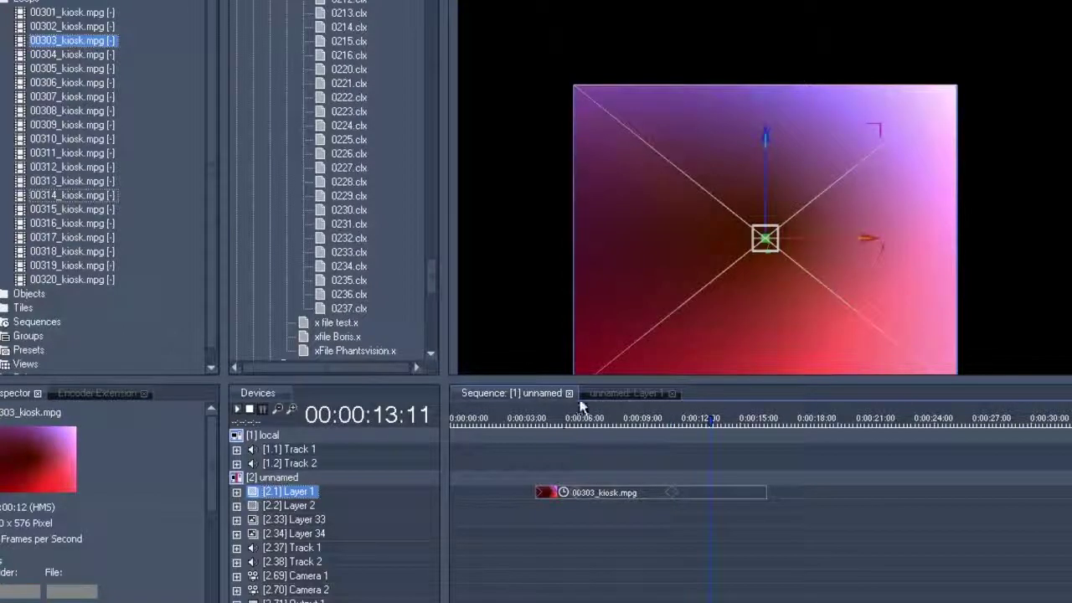
left_click(599, 393)
left_click_drag(564, 469, 567, 595)
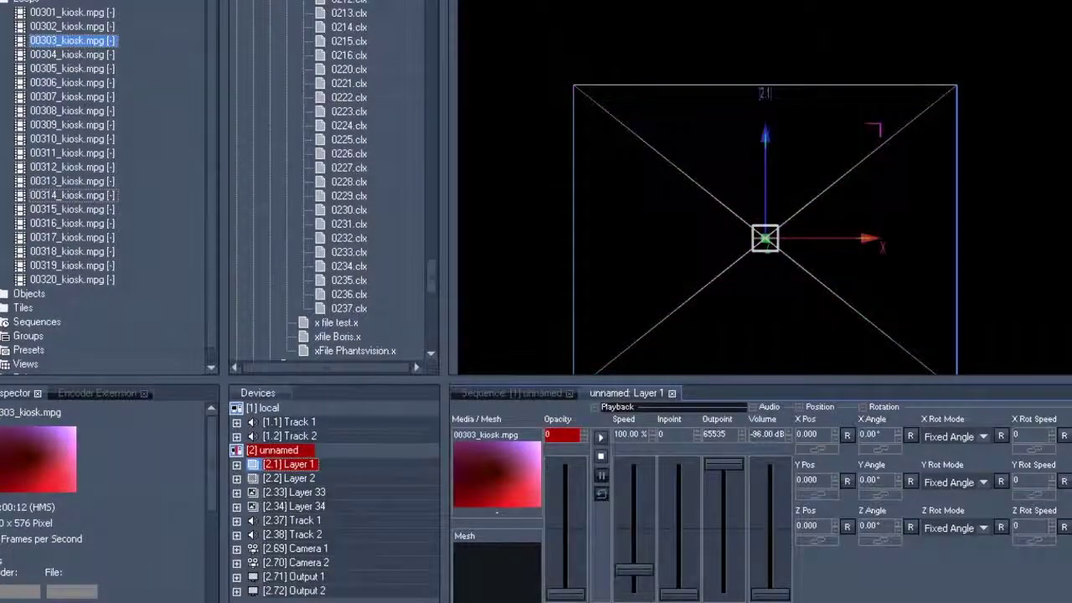
left_click(536, 394)
right_click(624, 419)
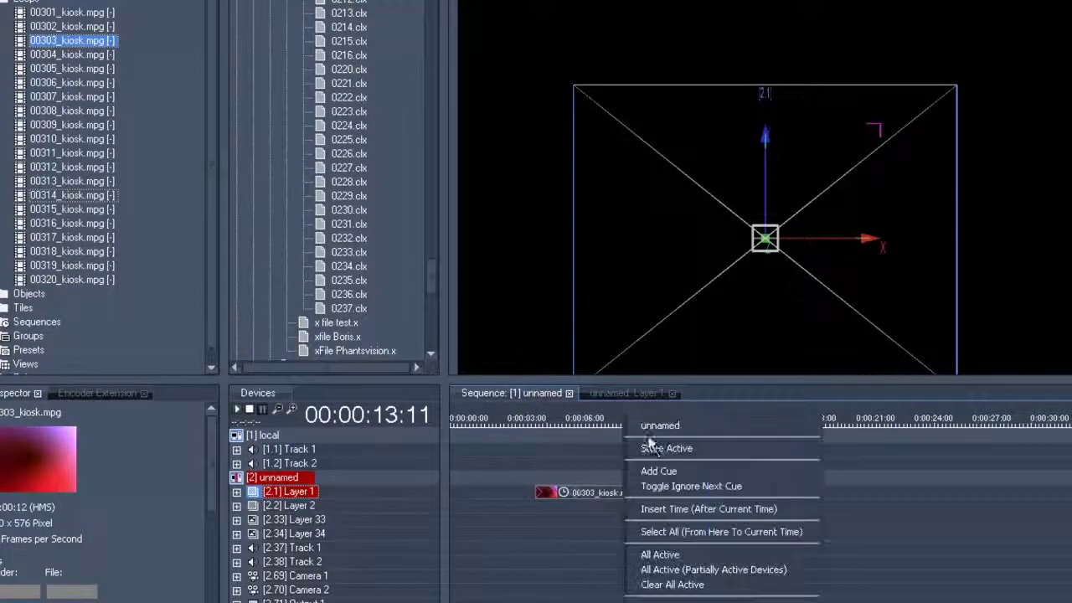
left_click(656, 450)
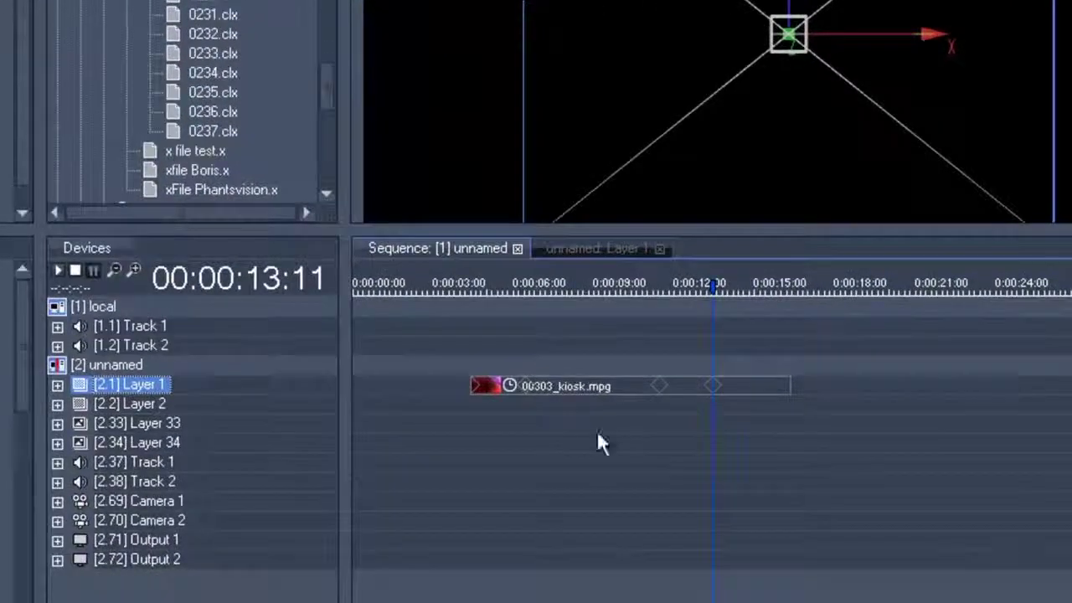
Select Layer 2 and return the playhead to the start of Layer 1's fade-out at 00:00:11:11
left_click(137, 401)
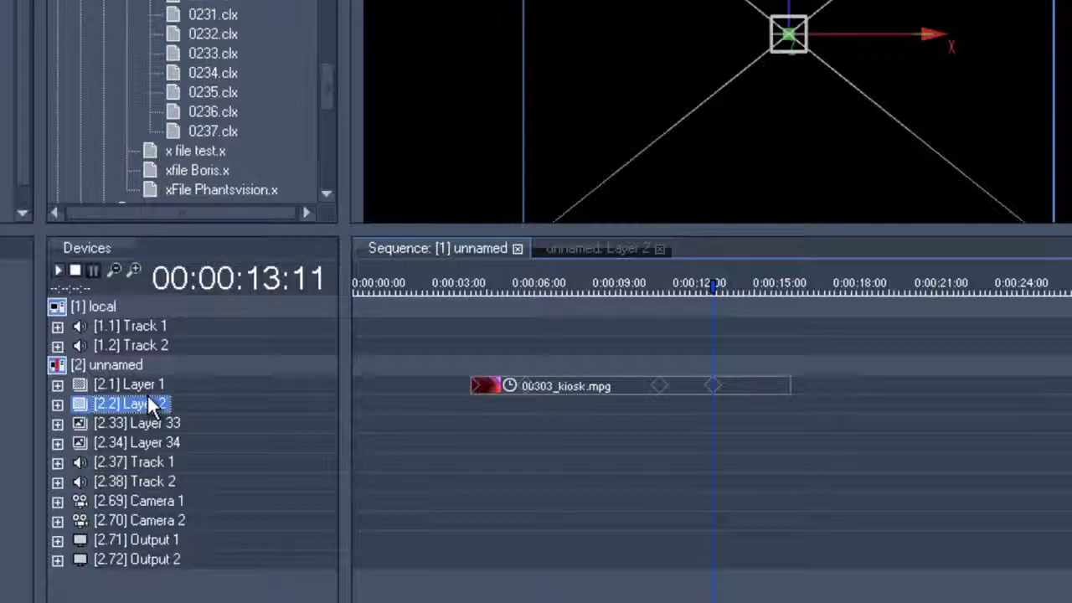
key("Left")
key("Left")
key("Left")
key("Left")
key("Left")
key("Left")
key("Left")
key("Left")
key("Left")
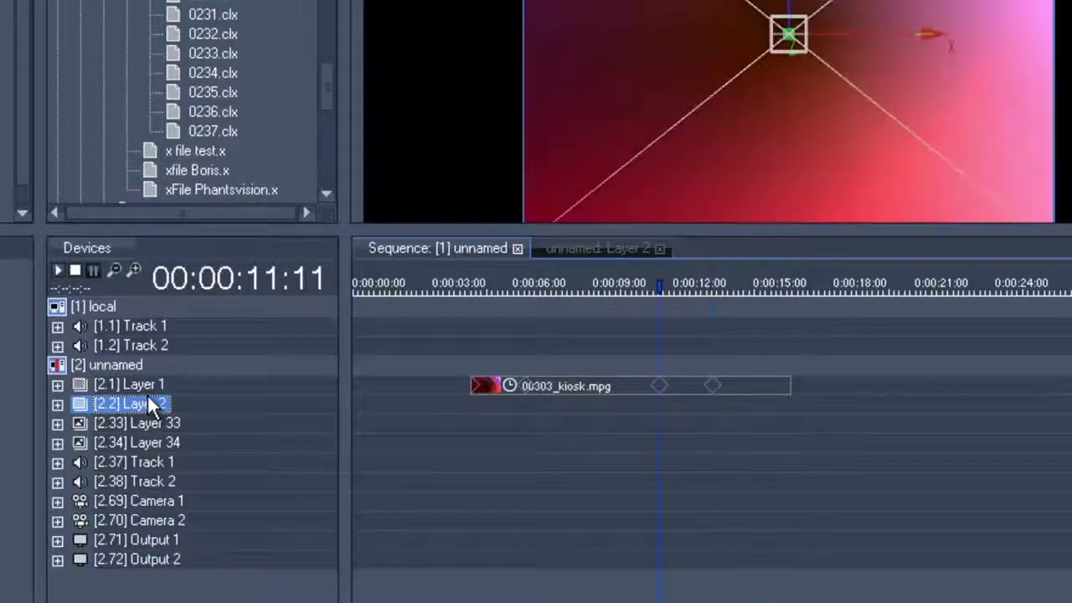
key("Right")
key("Right")
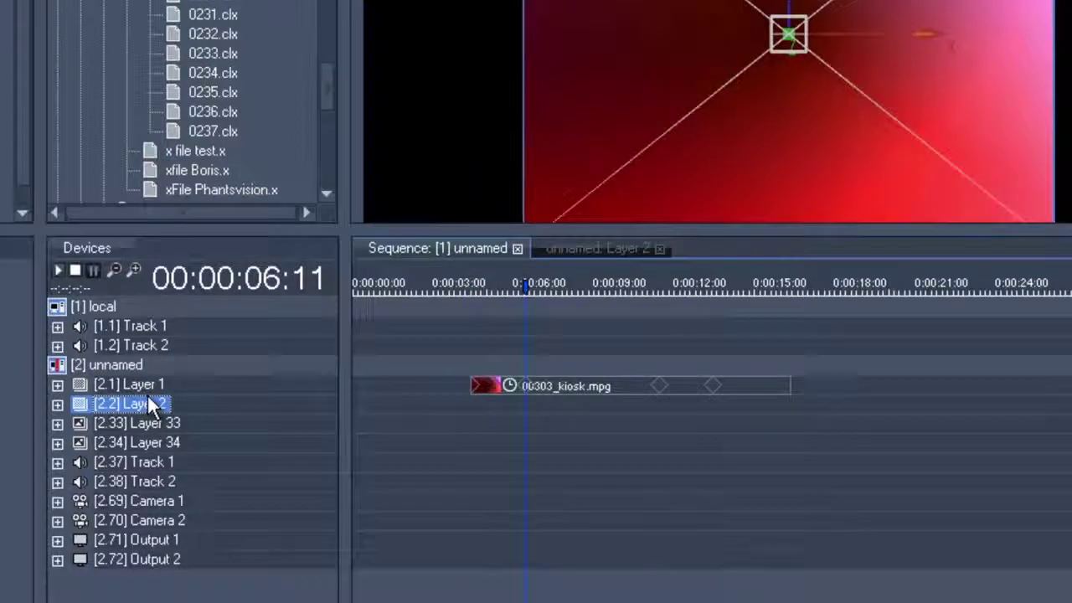
key("Right")
key("Right")
key("Right")
key("Right")
key("Right")
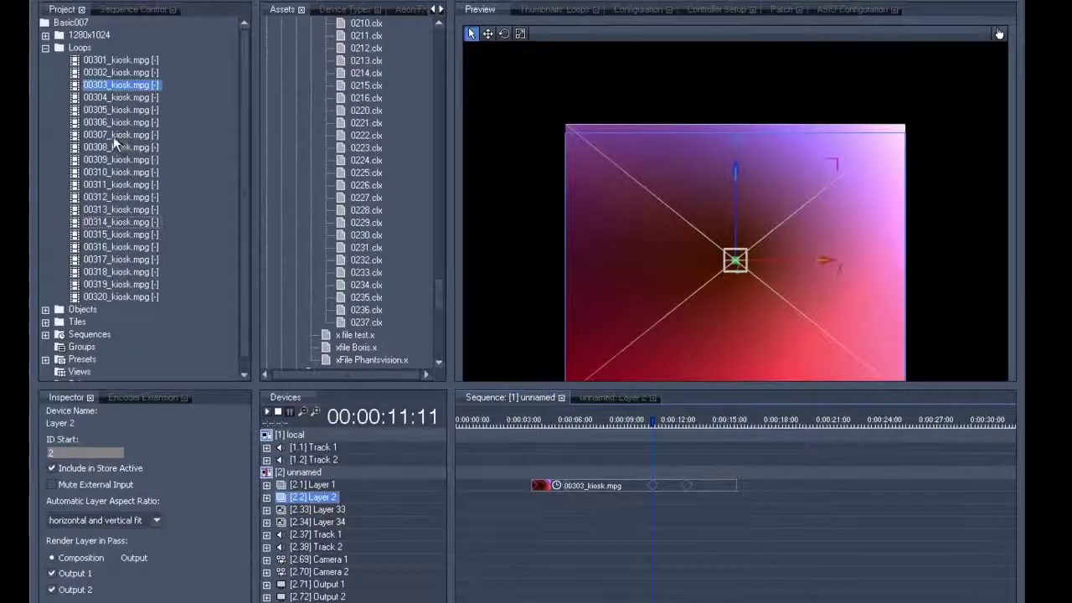
Assign 00307_kiosk.mpg to Layer 2 with opacity 0 and store it in the sequence at 00:00:11:11
left_click(115, 137)
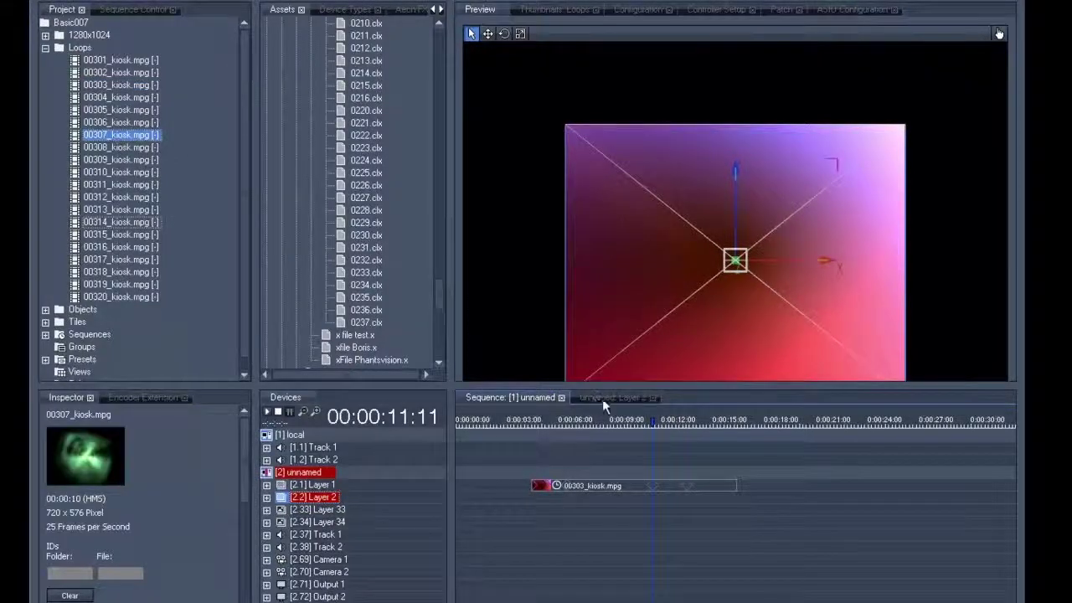
left_click(603, 398)
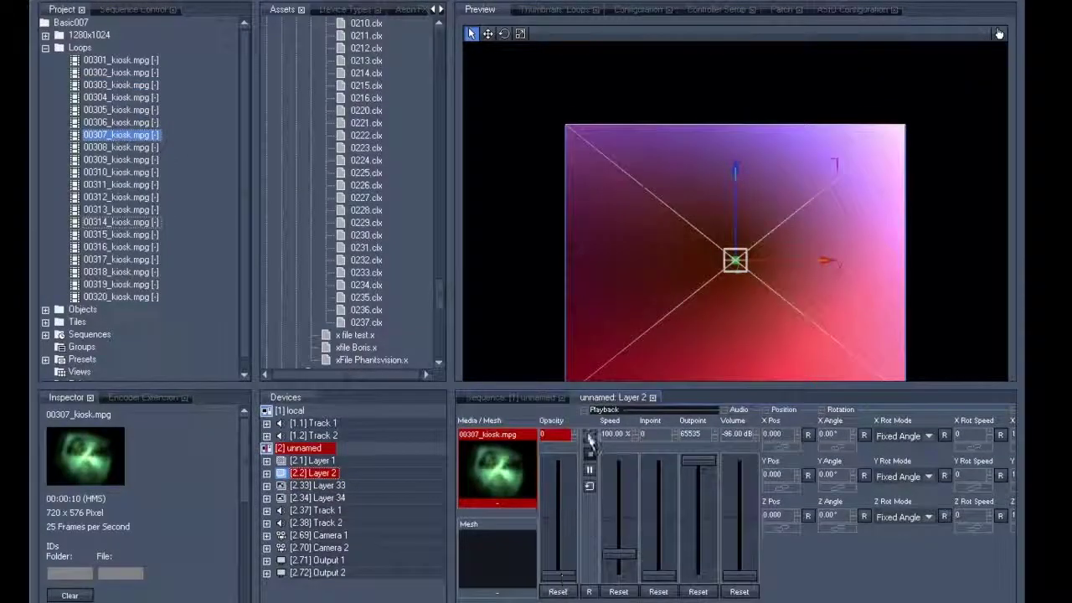
left_click(541, 399)
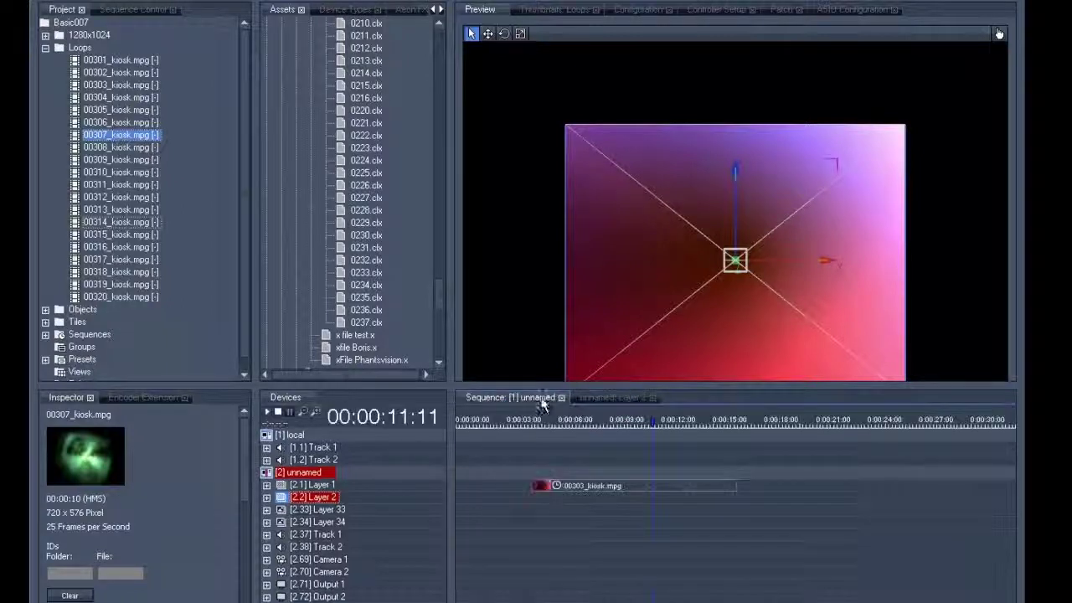
right_click(565, 425)
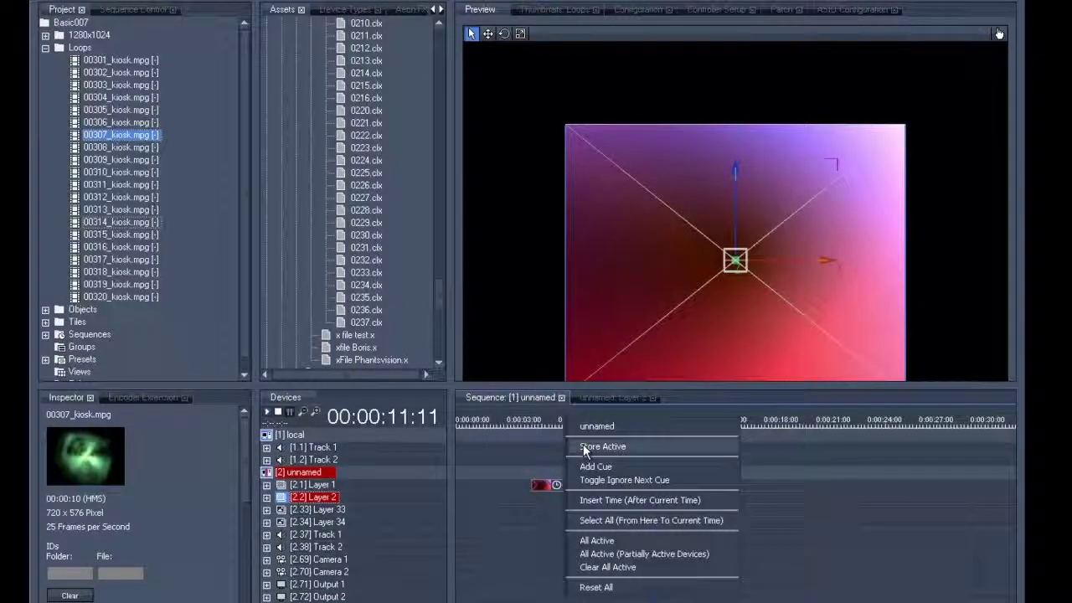
left_click(584, 448)
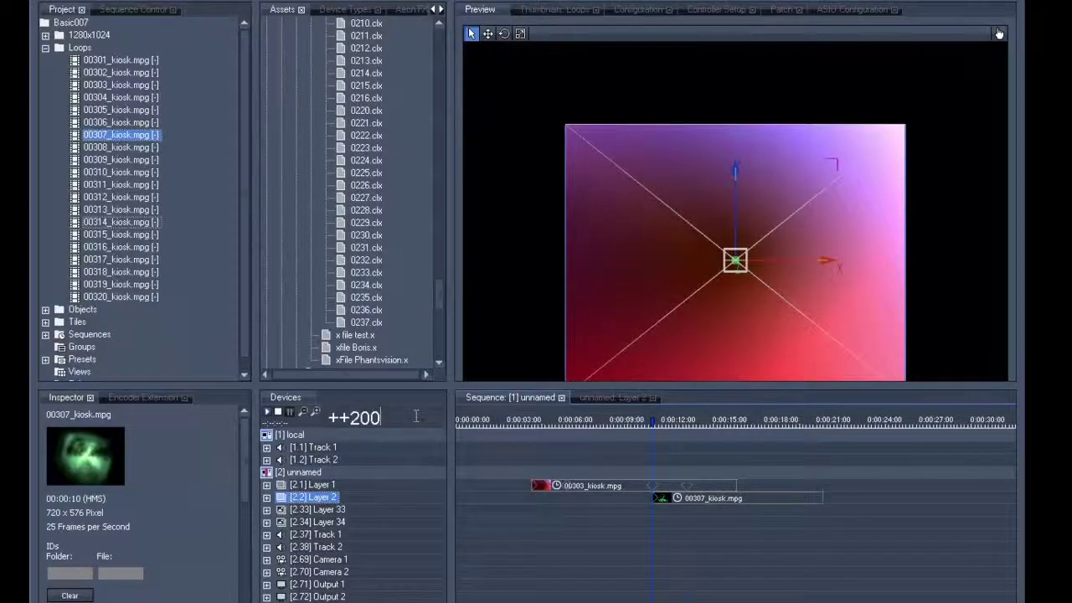
Advance the sequence time by ++200 to 00:00:13:11 and store Layer 2 there at full opacity
key("Return")
left_click(603, 398)
left_click_drag(558, 570, 551, 438)
left_click(533, 396)
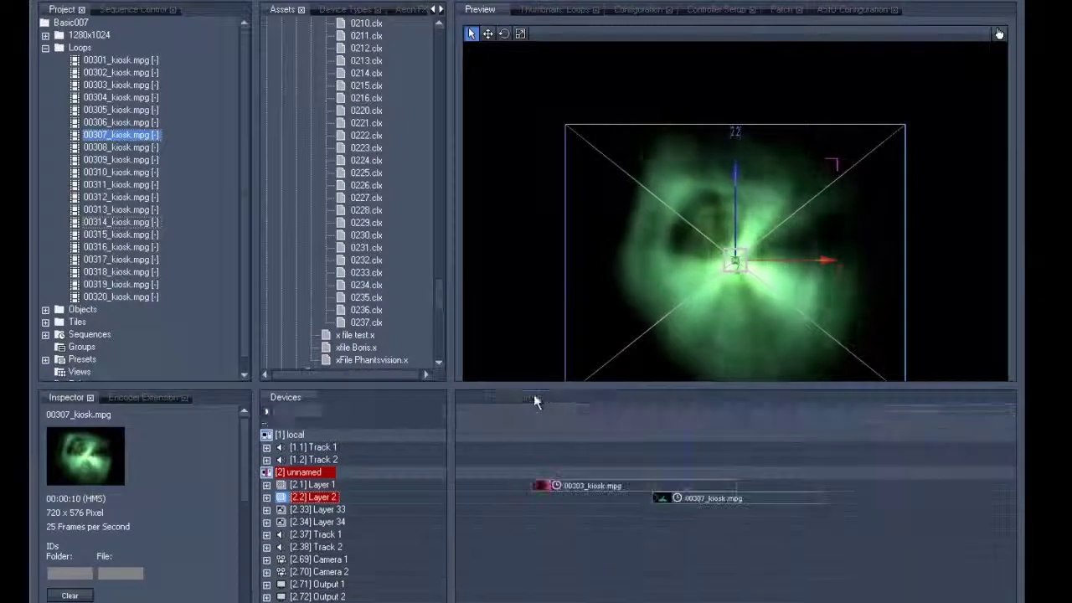
right_click(563, 421)
left_click(588, 445)
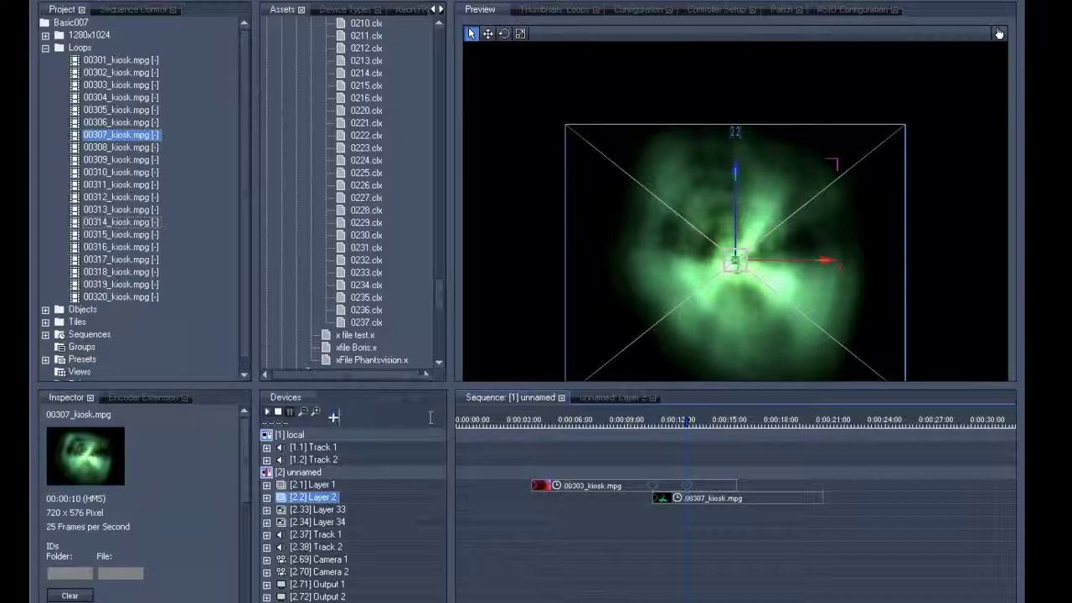
Move the sequence time to 00:00:18:11 and store another Layer 2 key at full opacity
type("00")
key("Return")
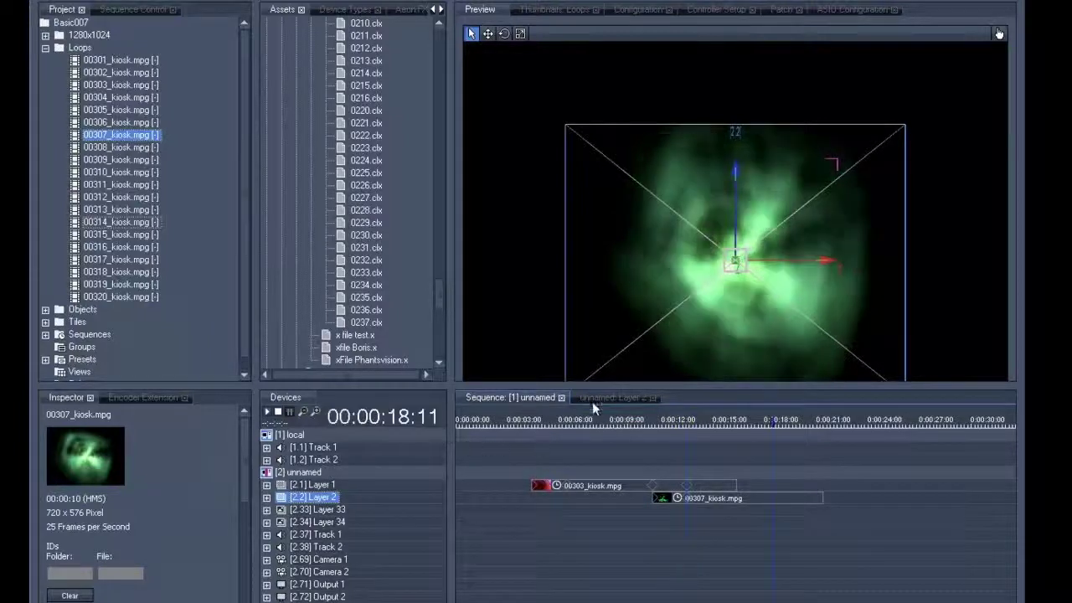
left_click(592, 398)
left_click(535, 400)
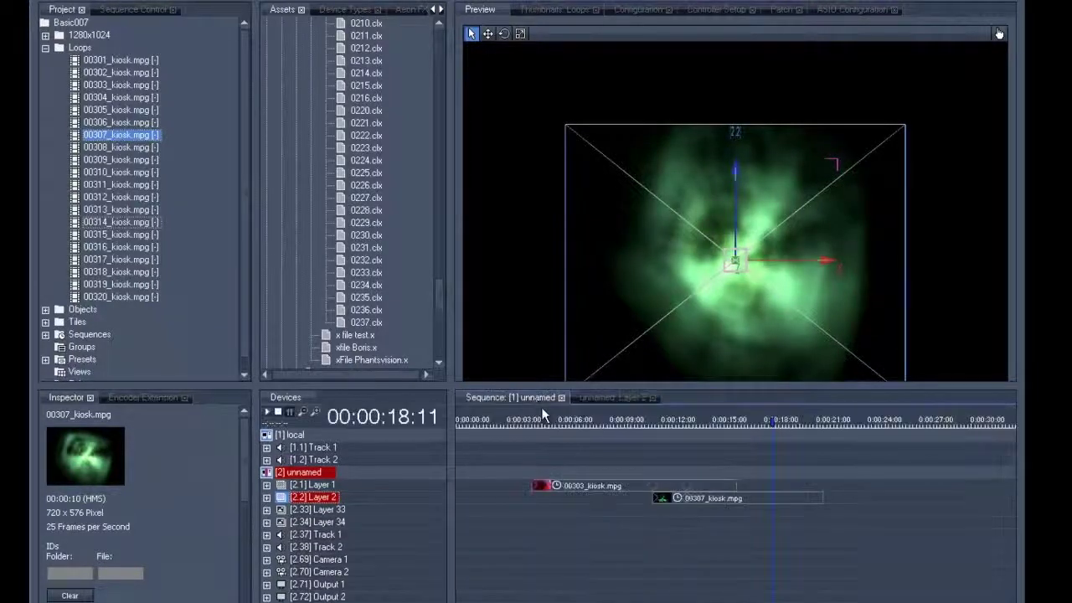
right_click(542, 411)
left_click(578, 439)
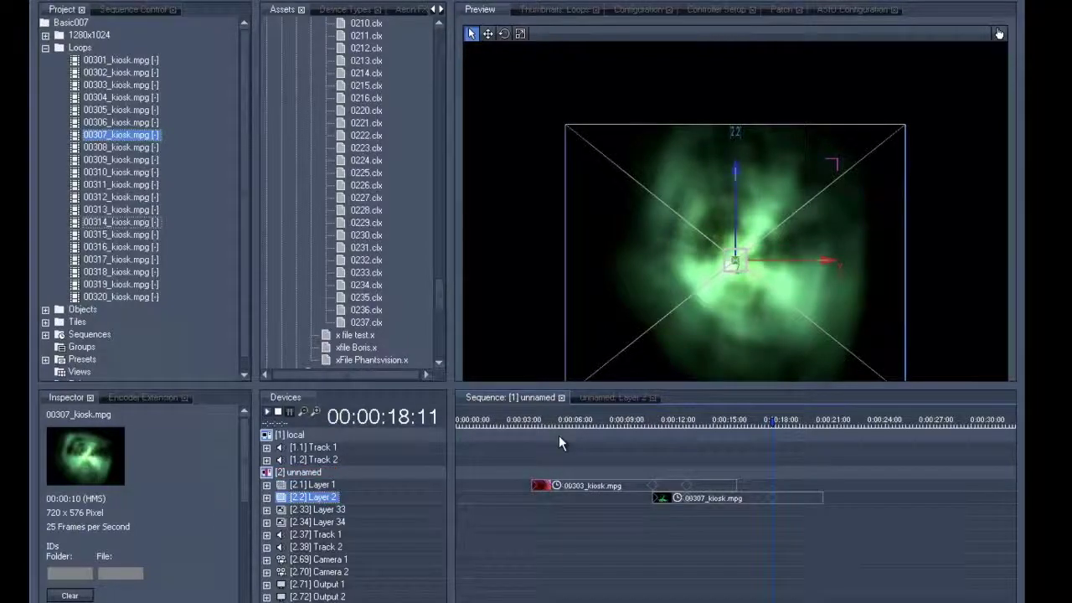
Advance the sequence time by ++200 to 00:00:20:11, set Layer 2's opacity to 0 and store it there
type("++200")
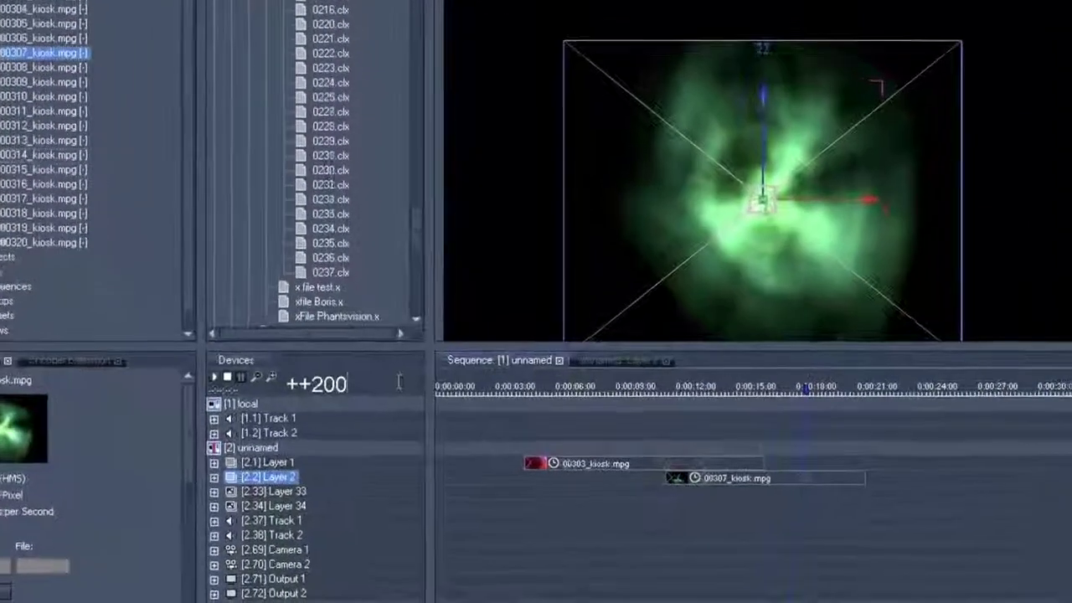
key("Return")
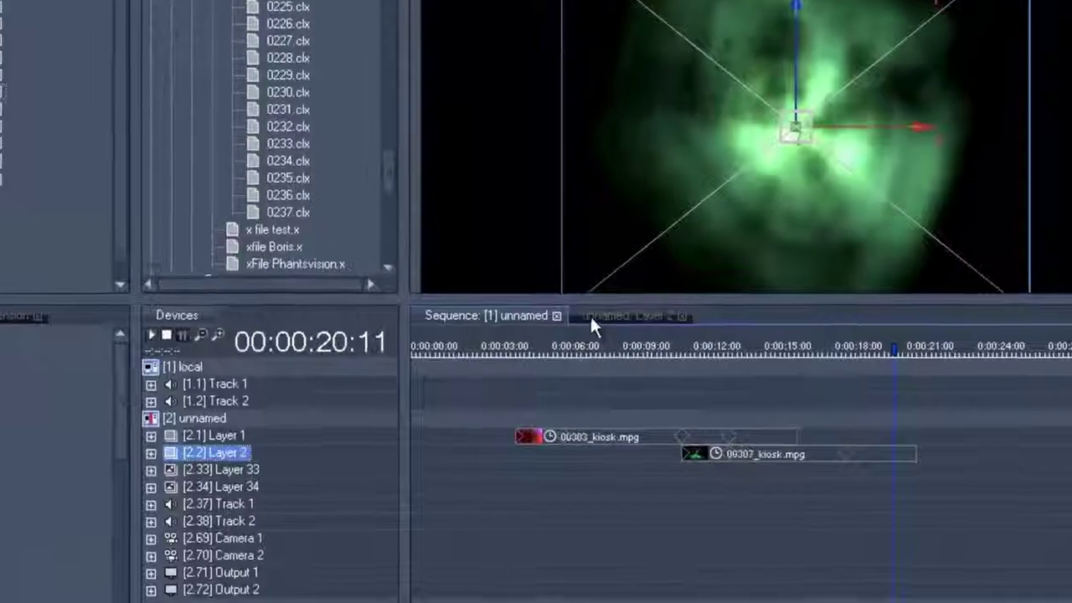
left_click(590, 360)
left_click_drag(545, 402, 549, 582)
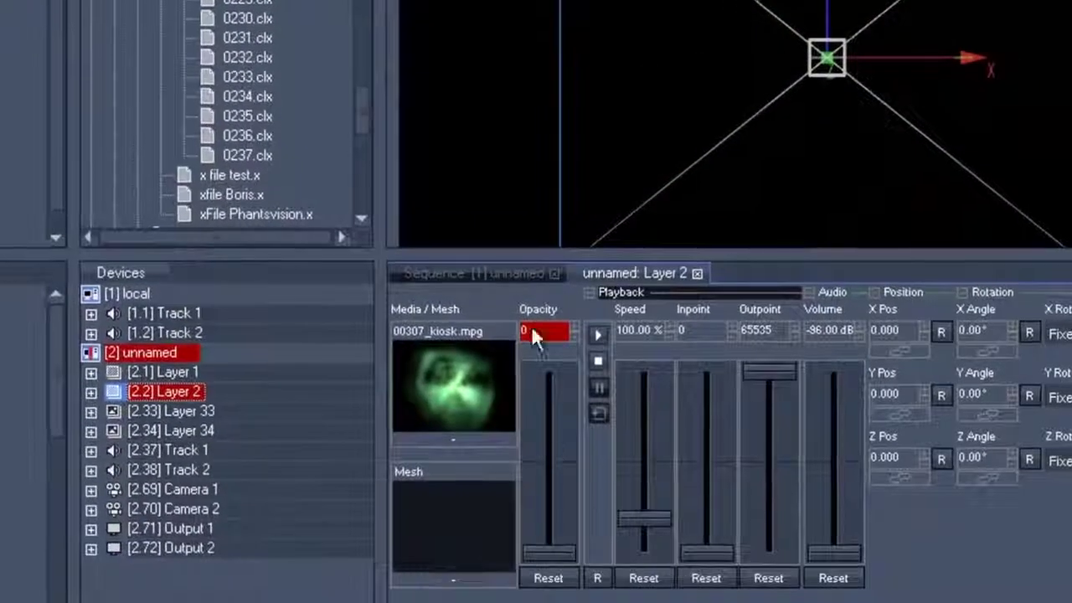
left_click(512, 286)
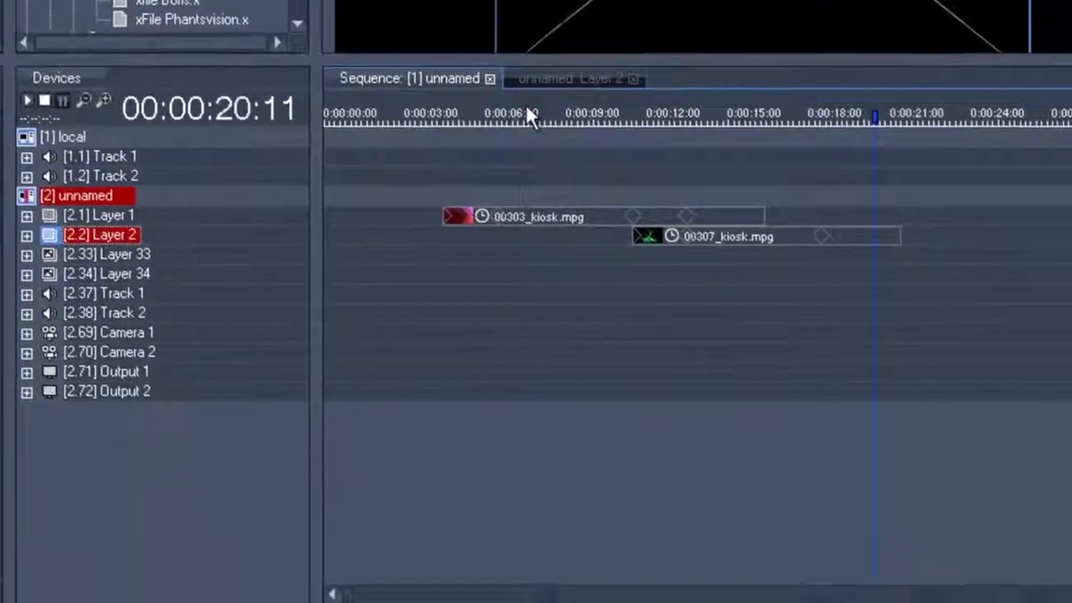
right_click(595, 308)
left_click(550, 130)
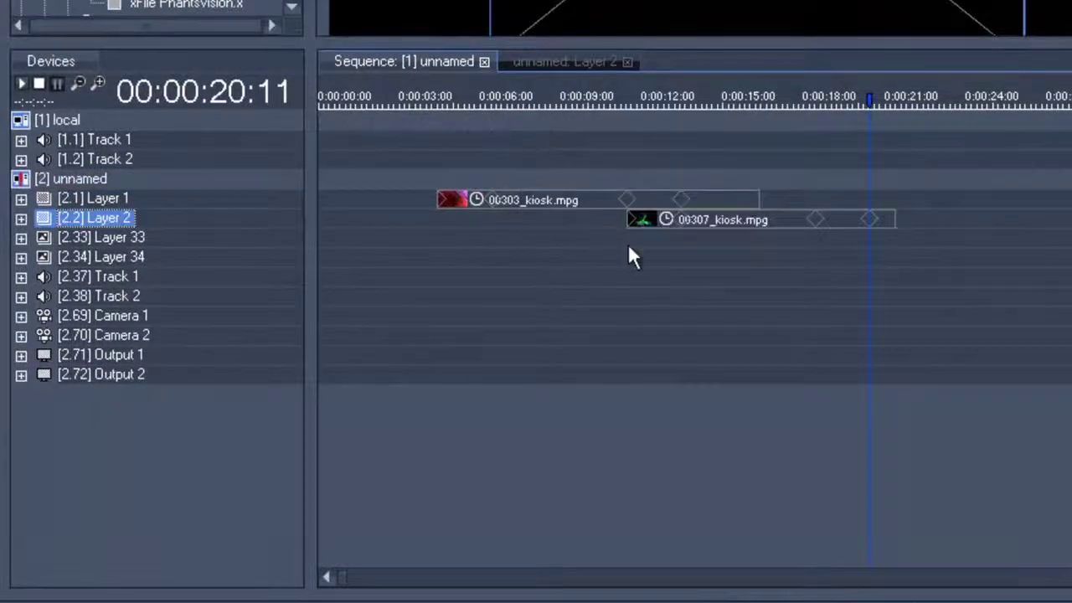
Expand Layer 1 and Layer 2 to inspect their opacity curves, and play the crossfade from 00:00:03:19
left_click(21, 217)
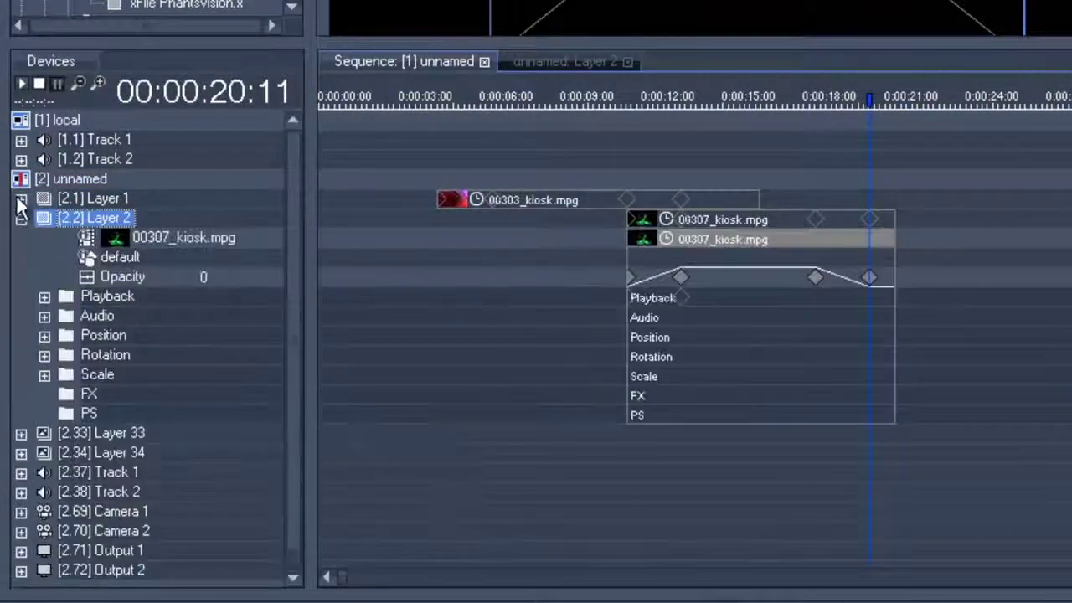
left_click(21, 199)
scroll(386, 269, "down", 2)
scroll(393, 259, "up", 2)
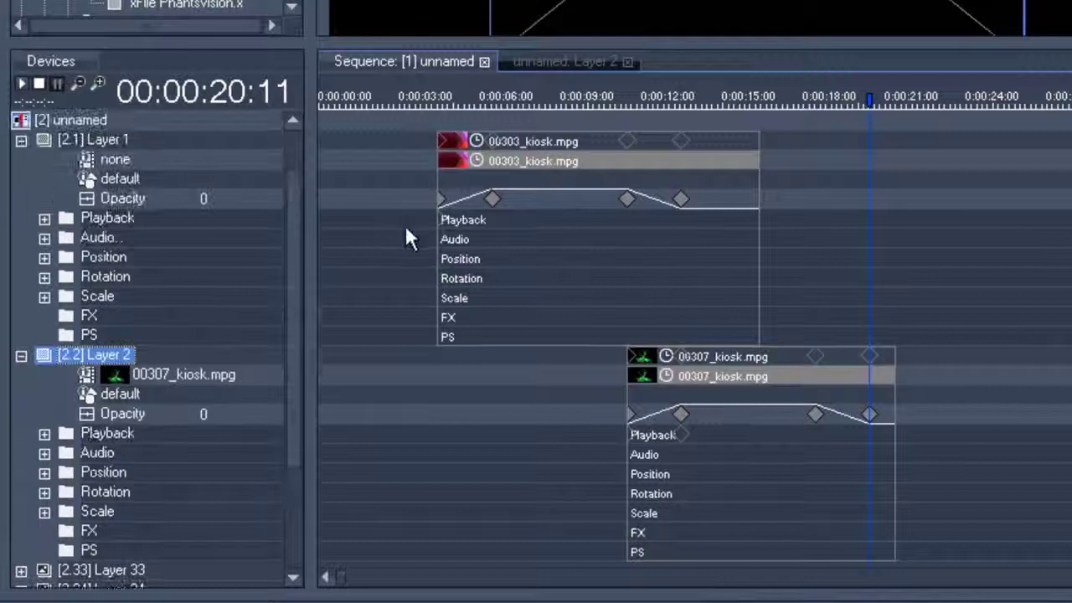
left_click(420, 86)
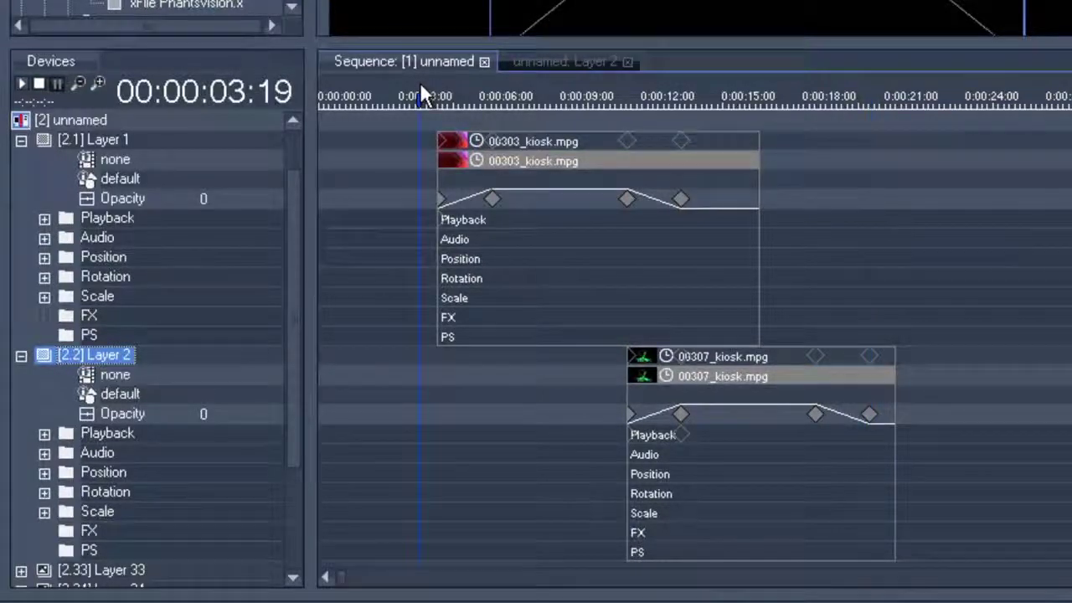
key("space")
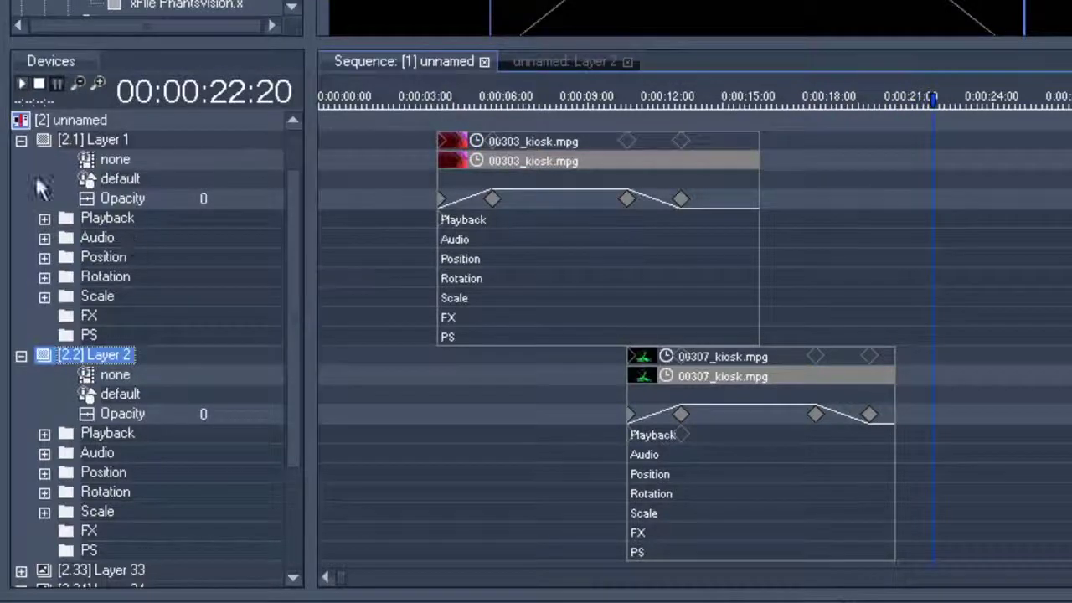
Collapse both layers and delete the 00307_kiosk.mpg clip from Layer 2
left_click(21, 140)
left_click(21, 217)
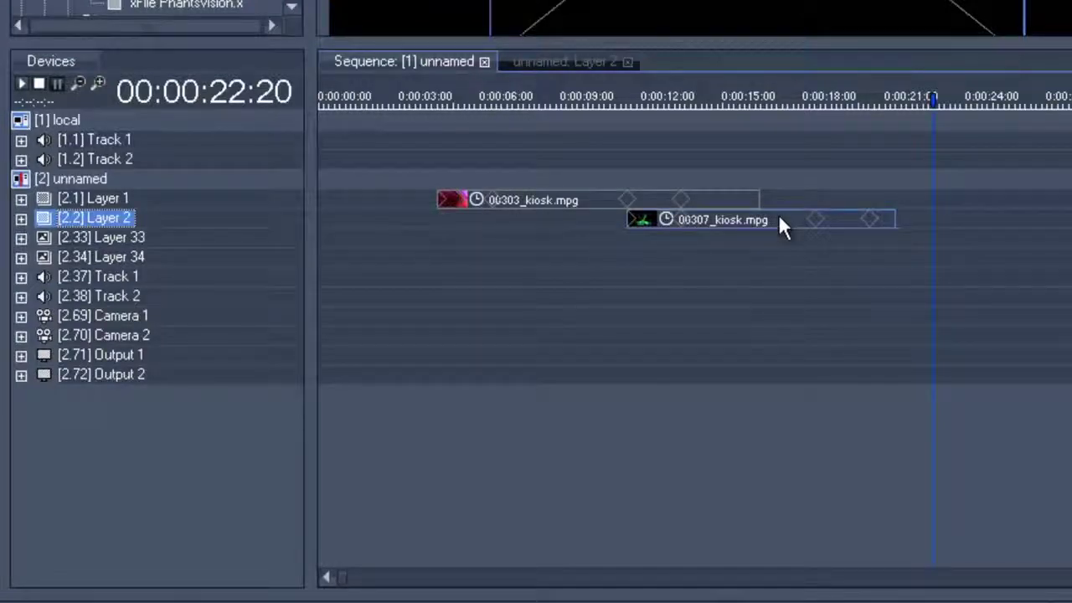
key("Delete")
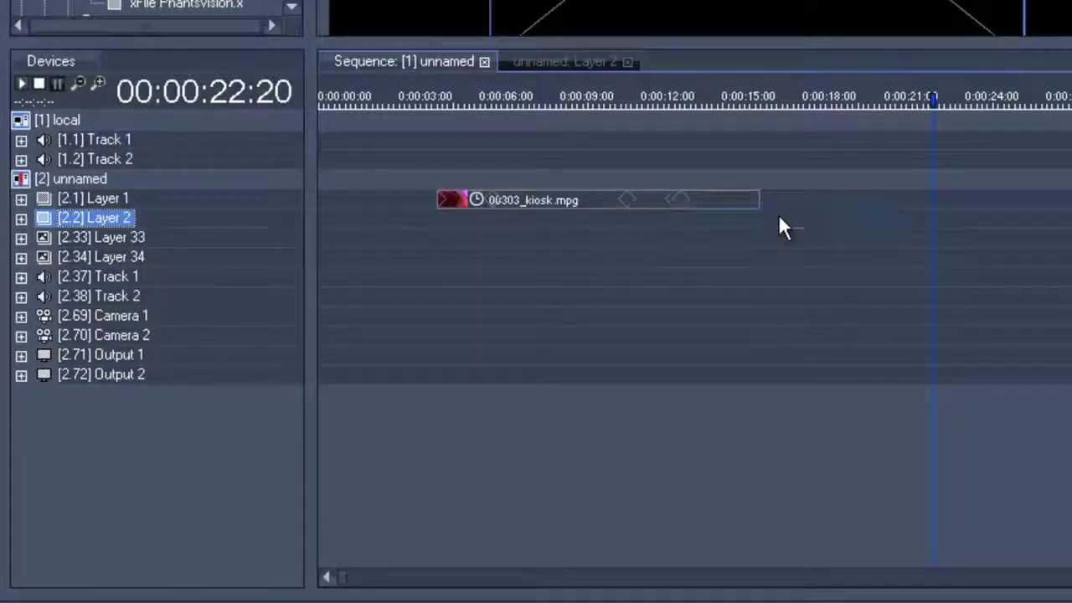
Place the playhead at the start of Layer 1's fade-out at 00:00:11:11 and copy the 00303_kiosk.mpg clip
left_click(543, 95)
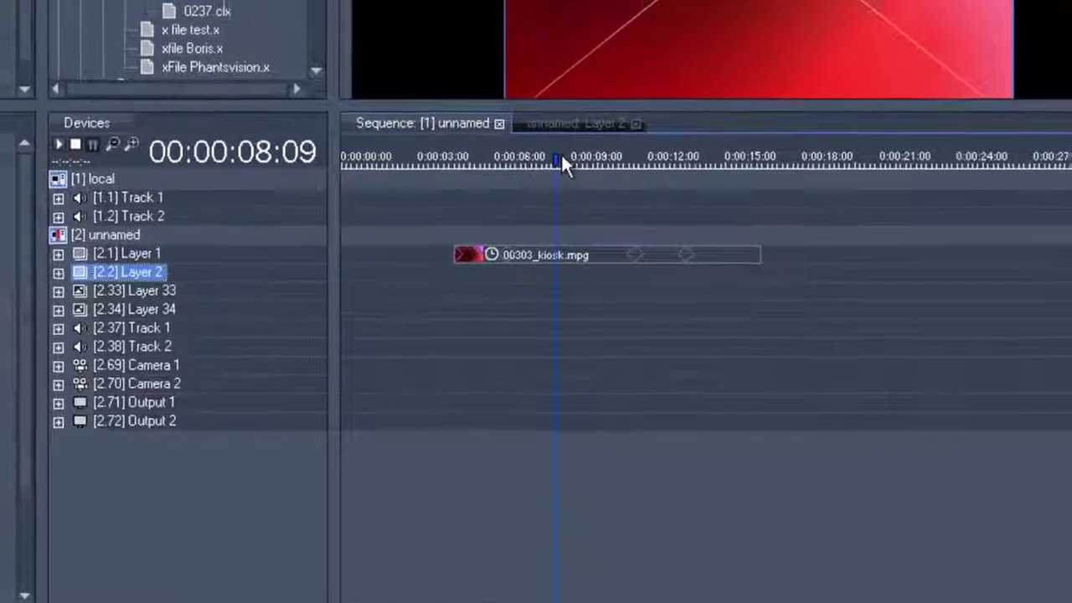
left_click_drag(561, 159, 658, 159)
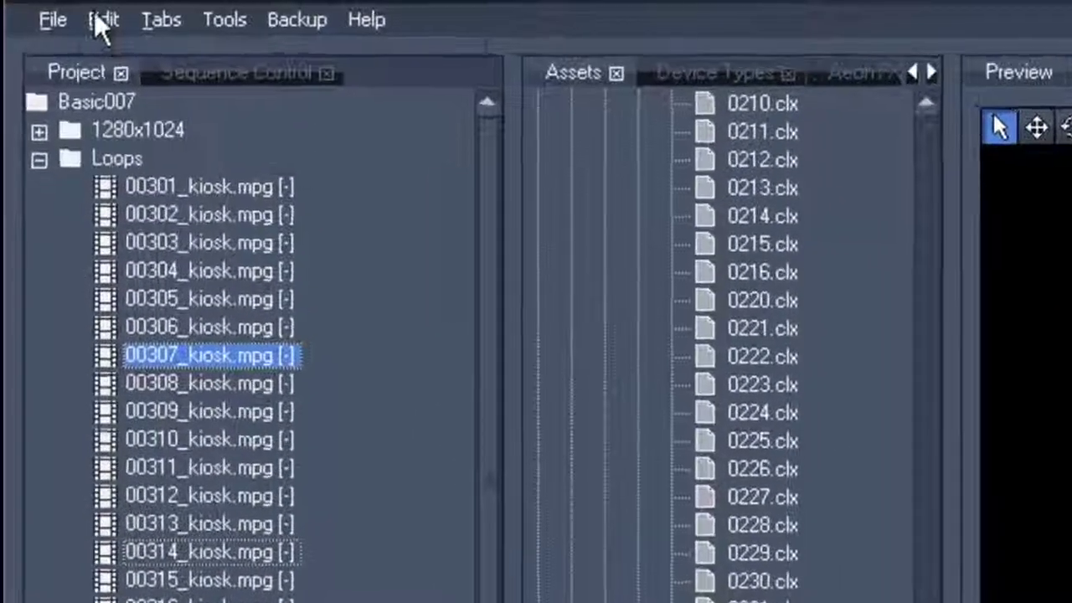
left_click(100, 21)
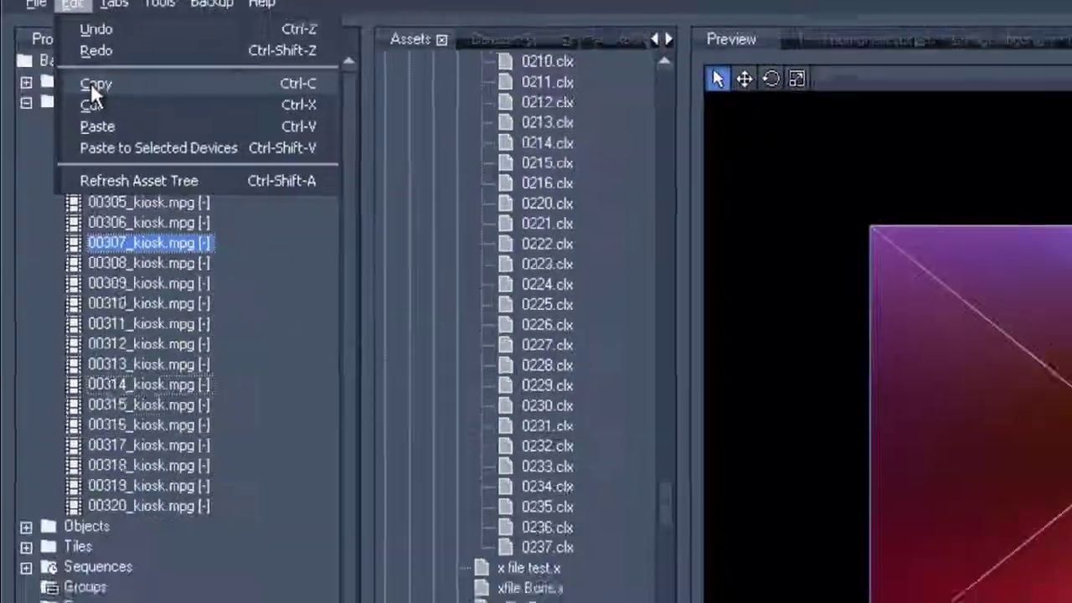
left_click(138, 136)
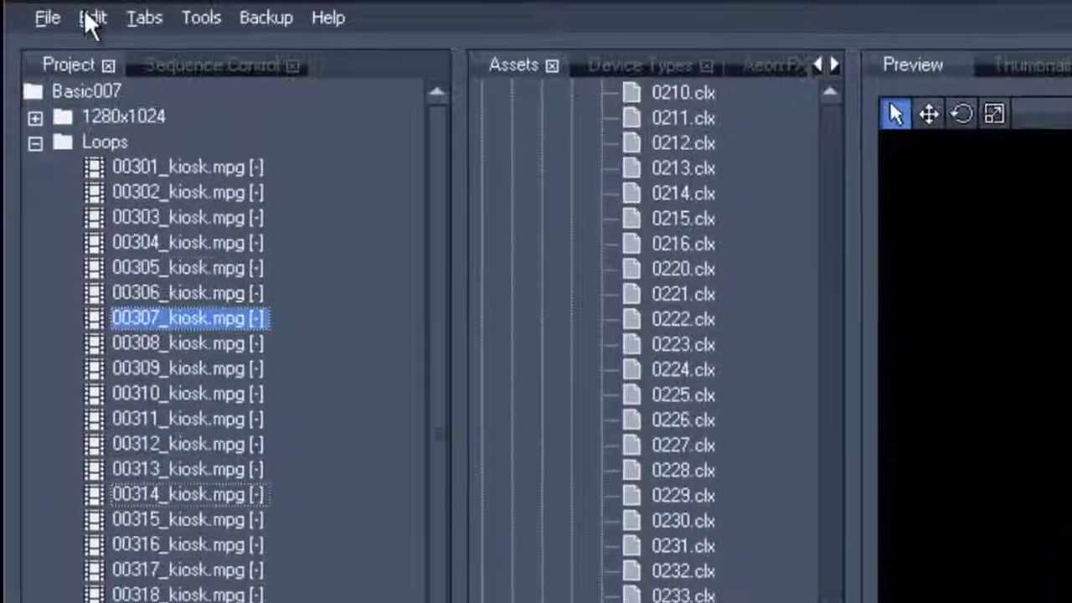
Paste the copied clip onto the selected Layer 2 at 00:00:11:11 and replace its media with 00311_kiosk.mpg
left_click(88, 20)
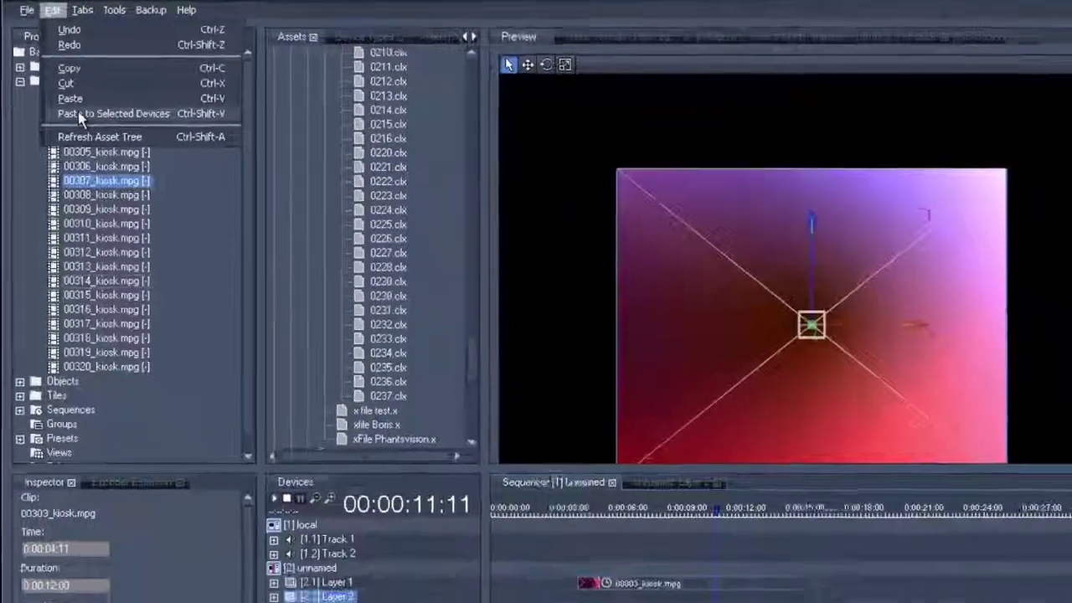
left_click(121, 175)
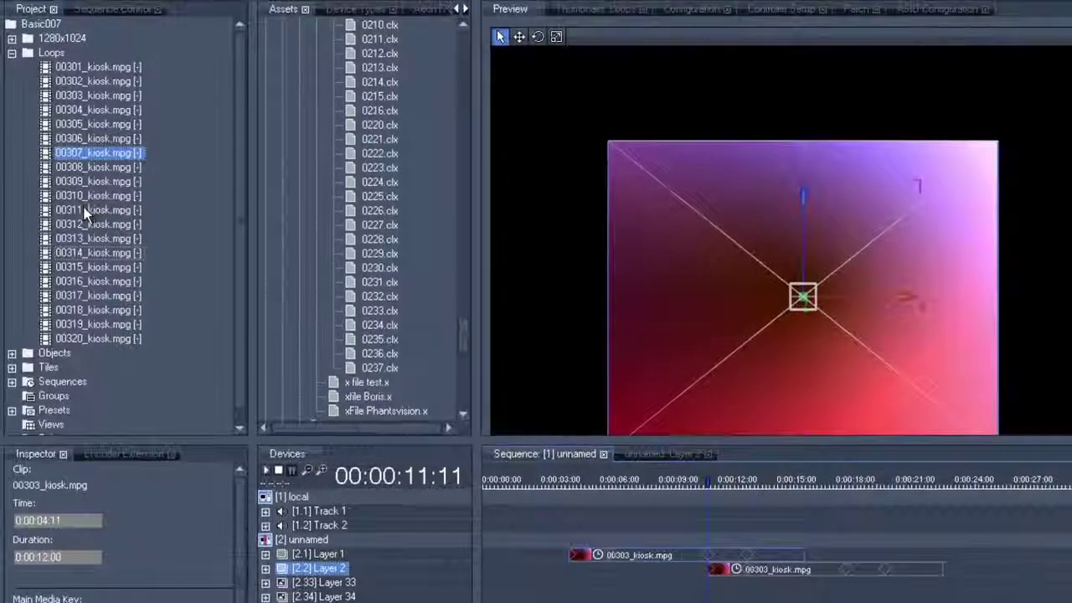
left_click_drag(48, 171, 132, 232)
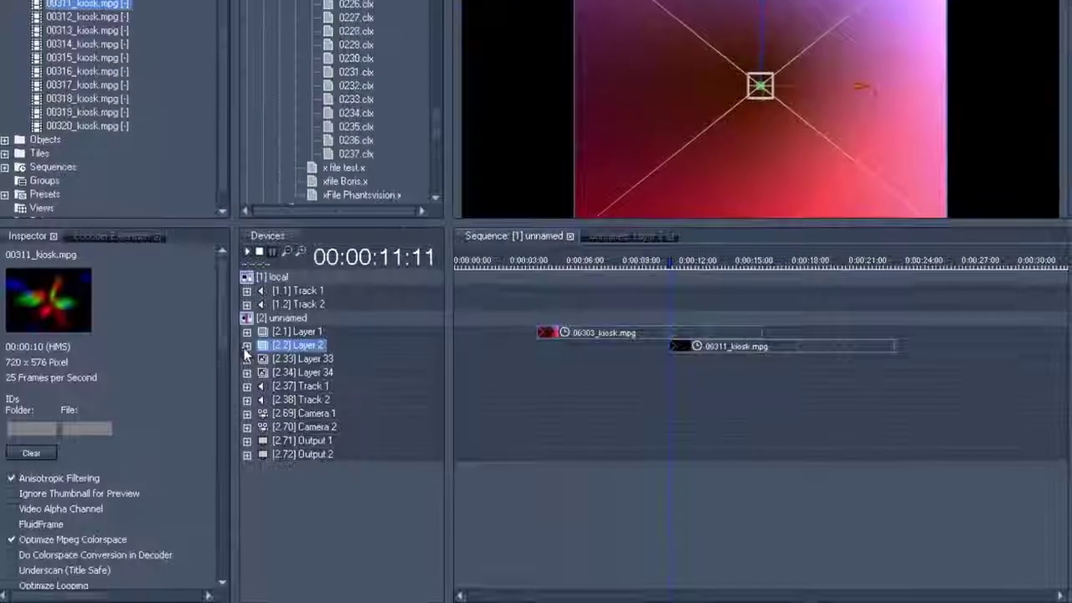
Expand Layer 2 and Layer 1 and move the playhead just before Layer 1's fade-in to review the new crossfade
left_click(265, 568)
left_click(247, 332)
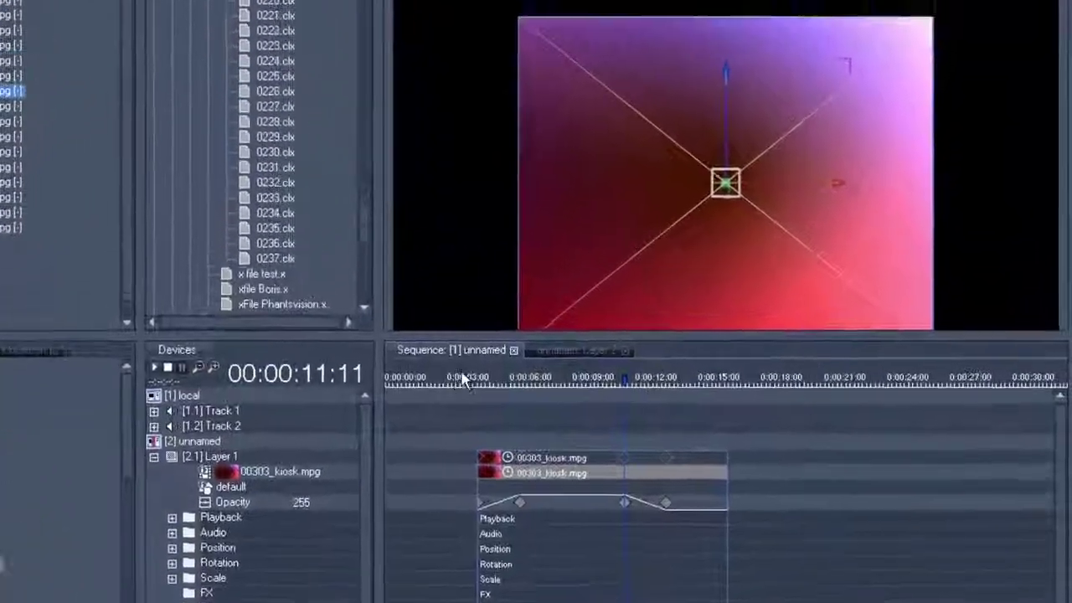
left_click(463, 379)
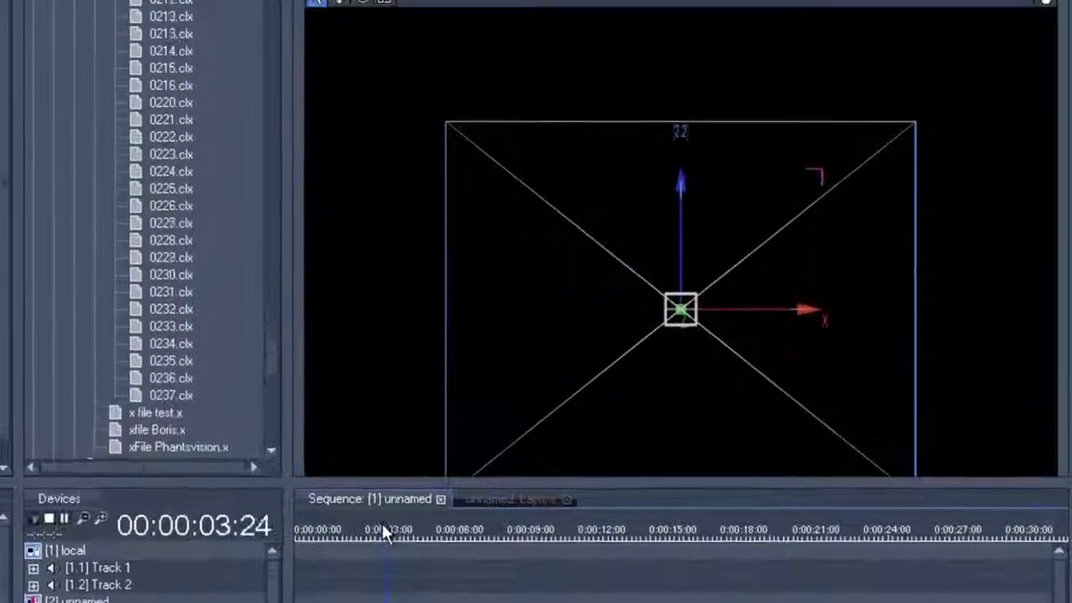